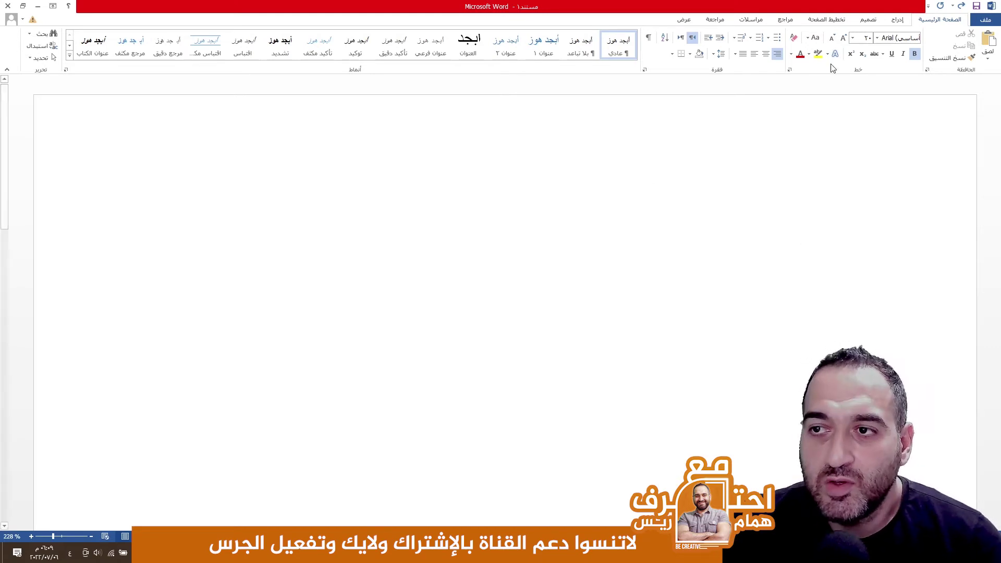
Set the font to AGA Arabesque and switch the keyboard input language to English.
left_click(877, 39)
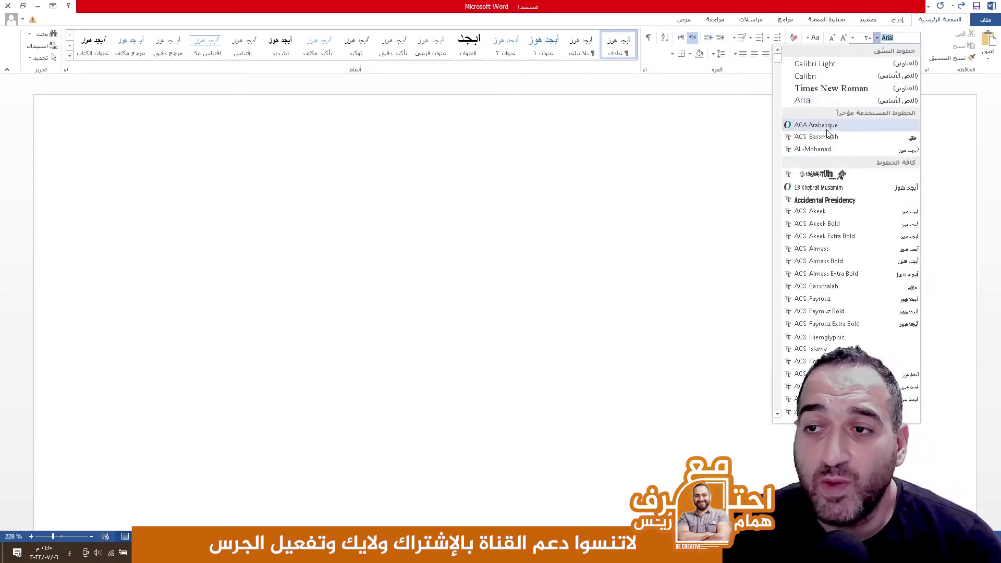
left_click(844, 130)
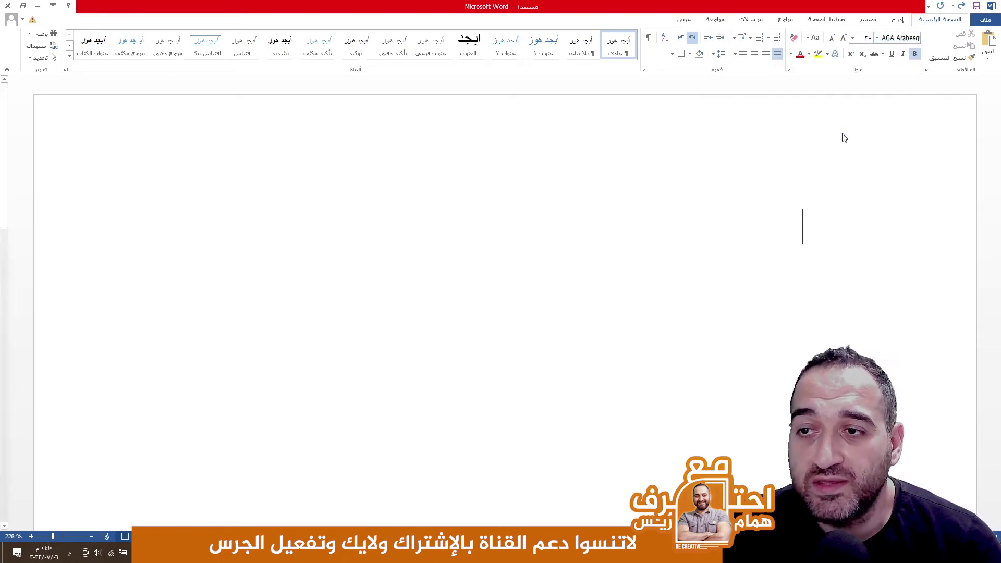
left_click(69, 553)
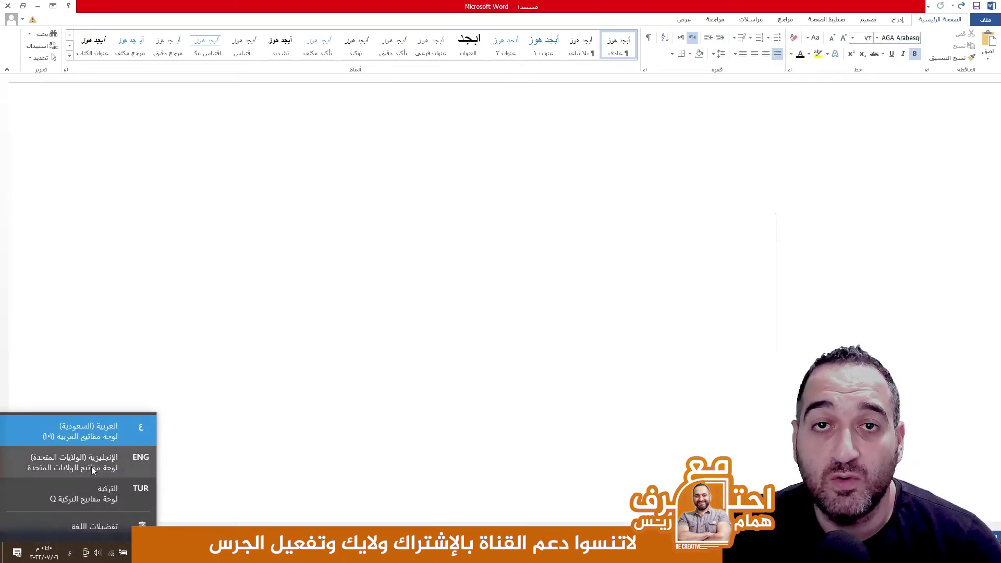
left_click(91, 468)
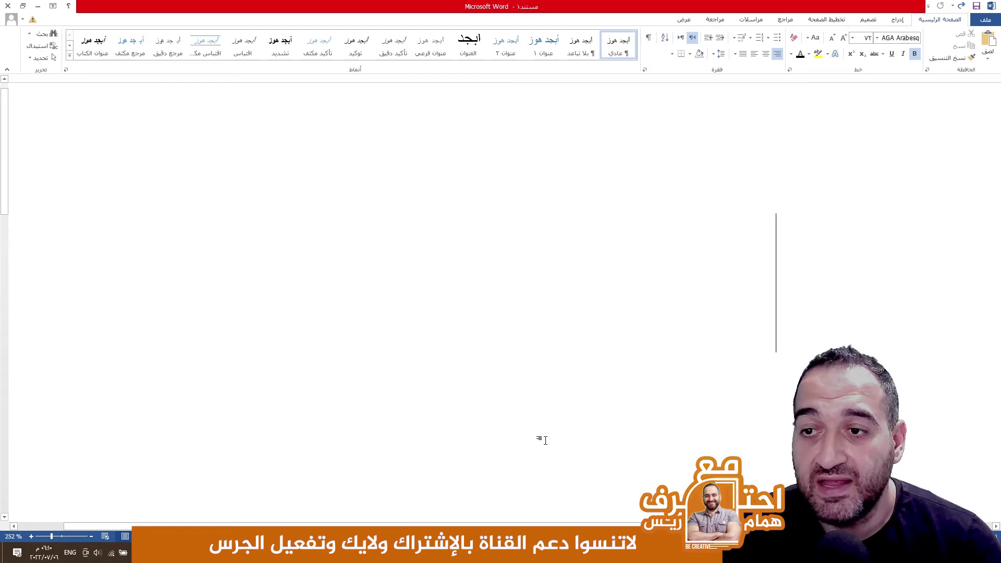
Preview AGA Arabesque glyphs for r, a, a, b, c, d, e and f, deleting each one.
type("r")
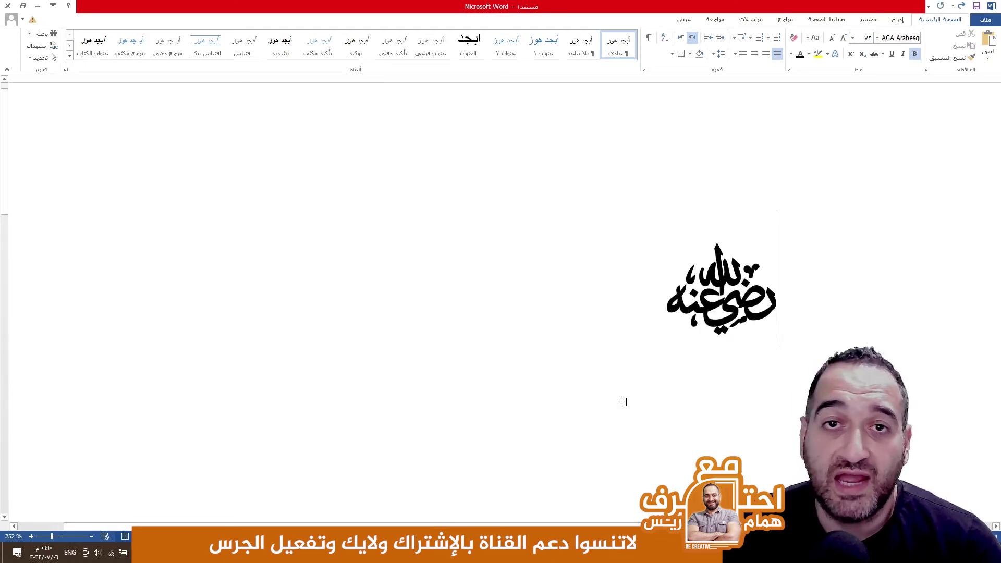
key("BackSpace")
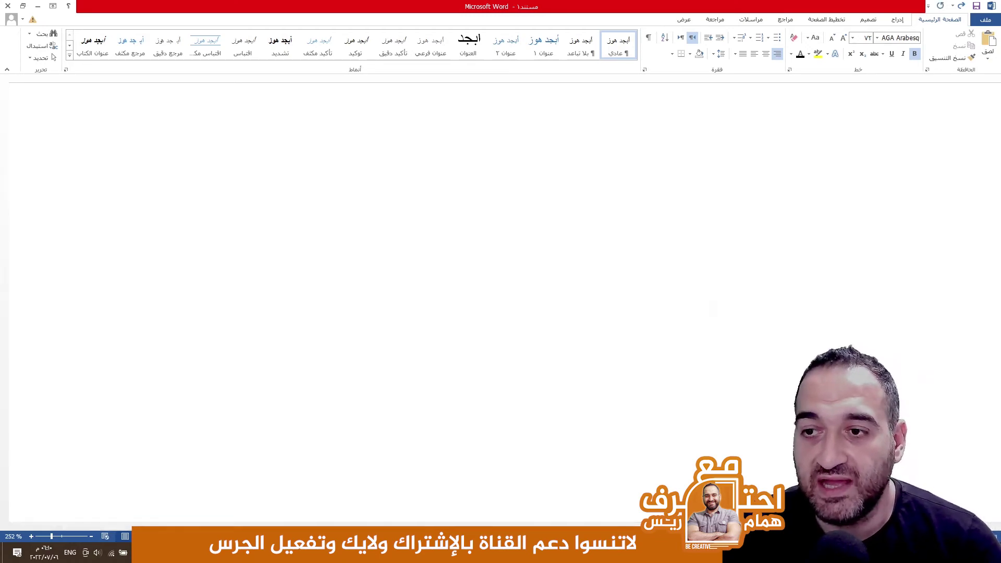
type("a")
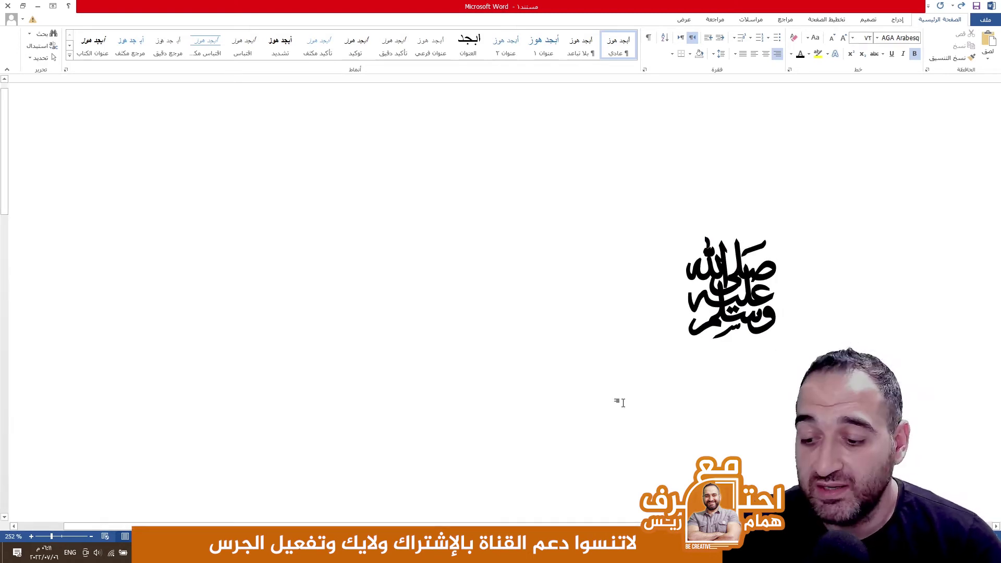
key("BackSpace")
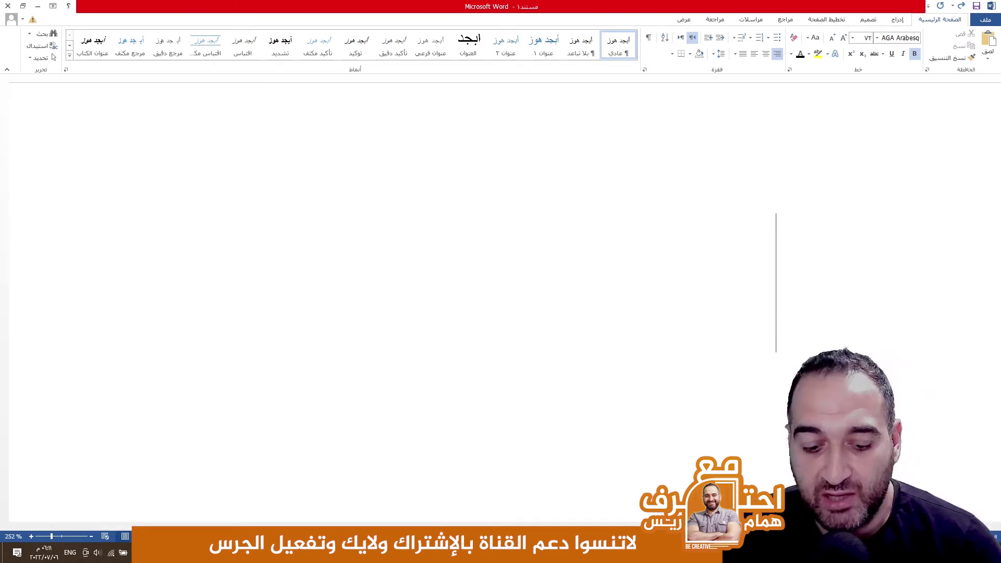
type("a")
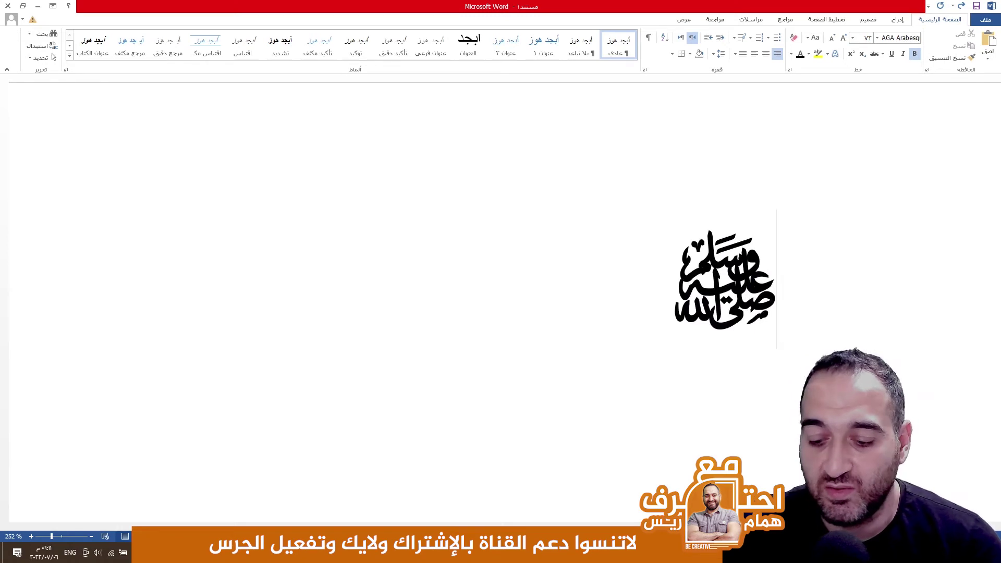
key("BackSpace")
type("b")
key("BackSpace")
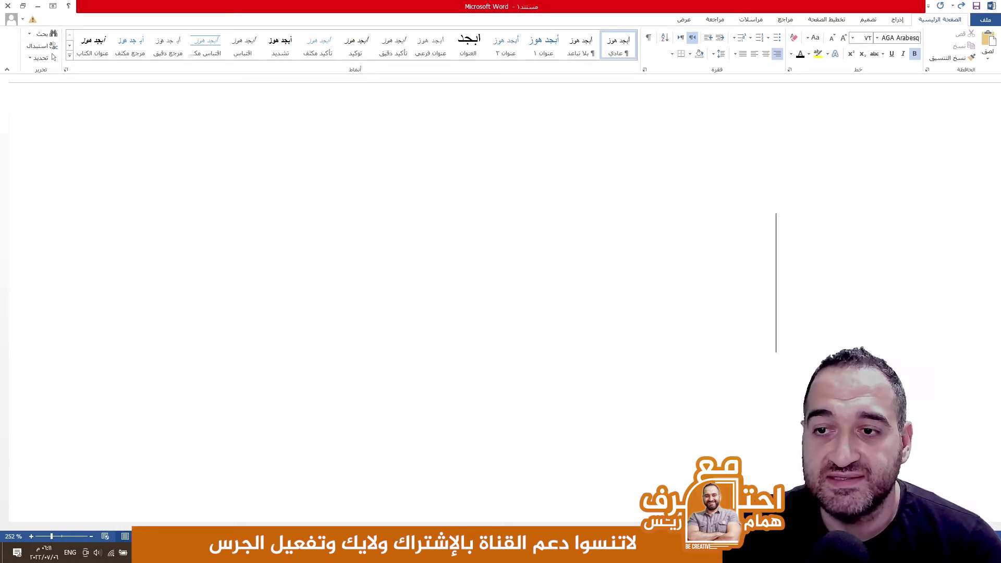
type("c")
key("BackSpace")
type("d")
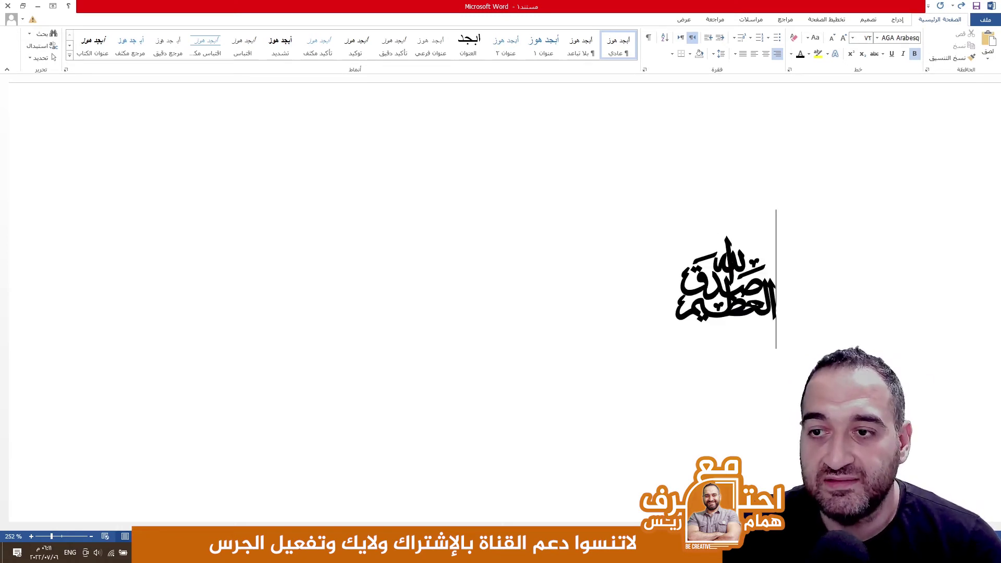
key("BackSpace")
type("e")
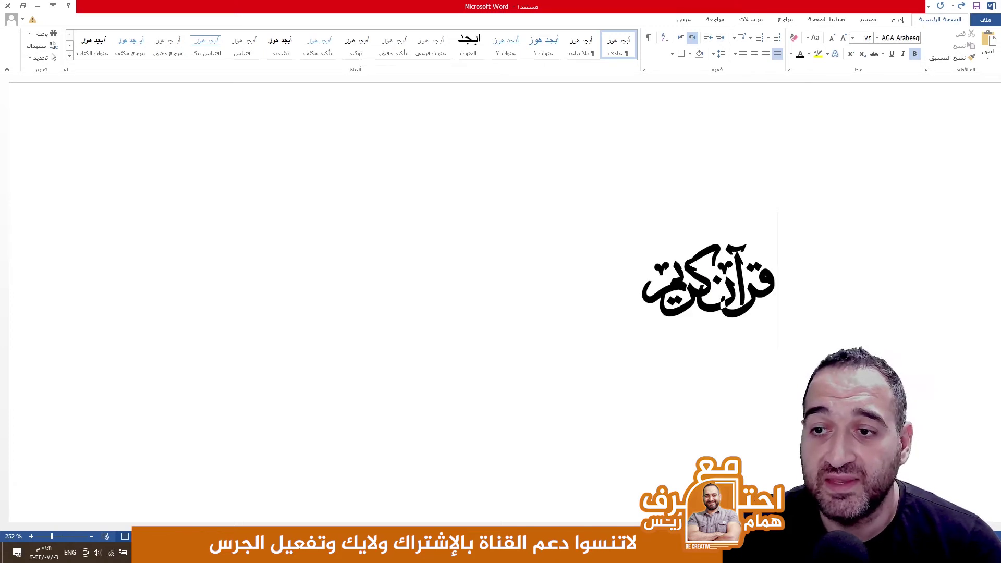
key("BackSpace")
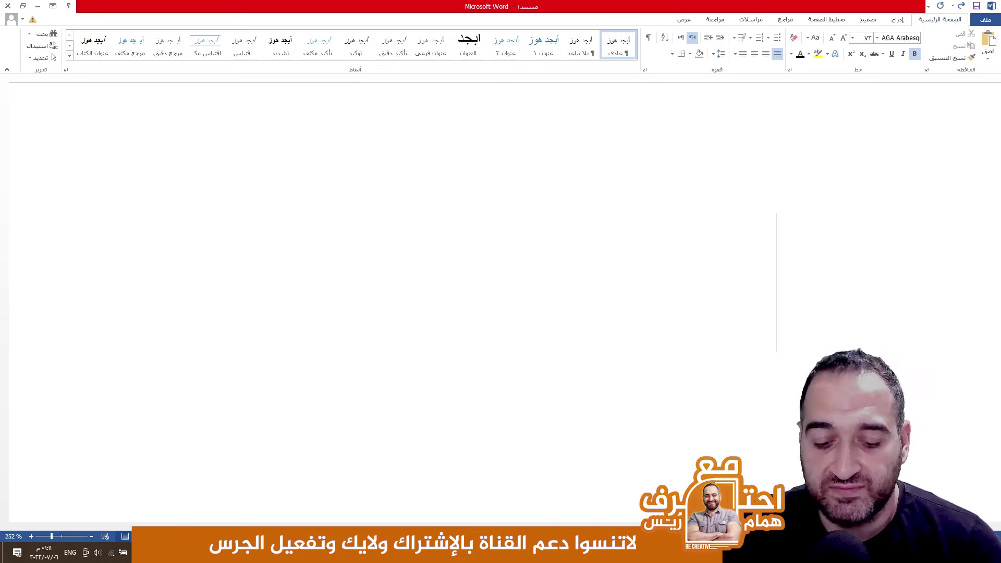
type("f")
key("BackSpace")
Preview AGA Arabesque glyphs for g, h, j, k, l, ;, ' and z, deleting each one.
type("g")
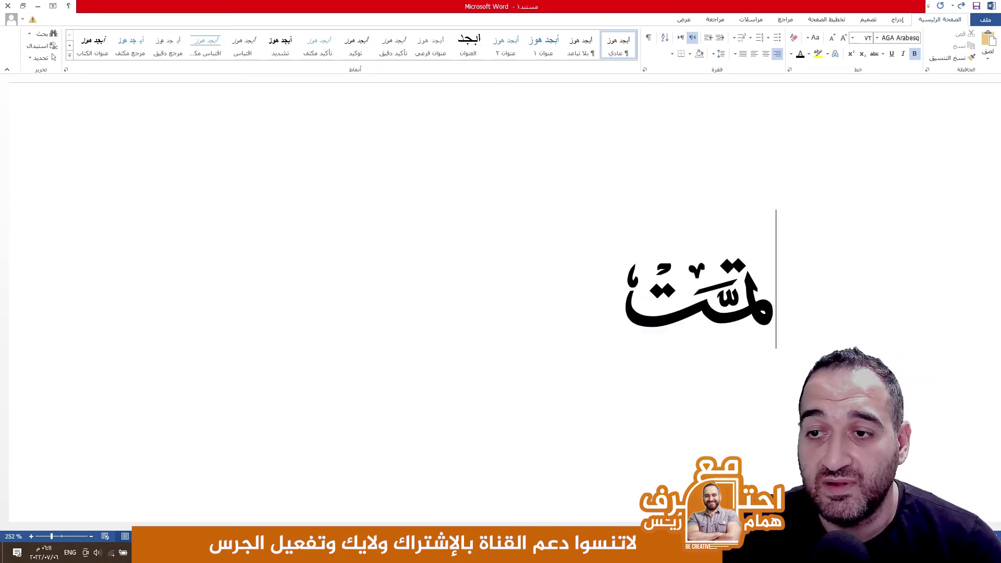
key("BackSpace")
type("h")
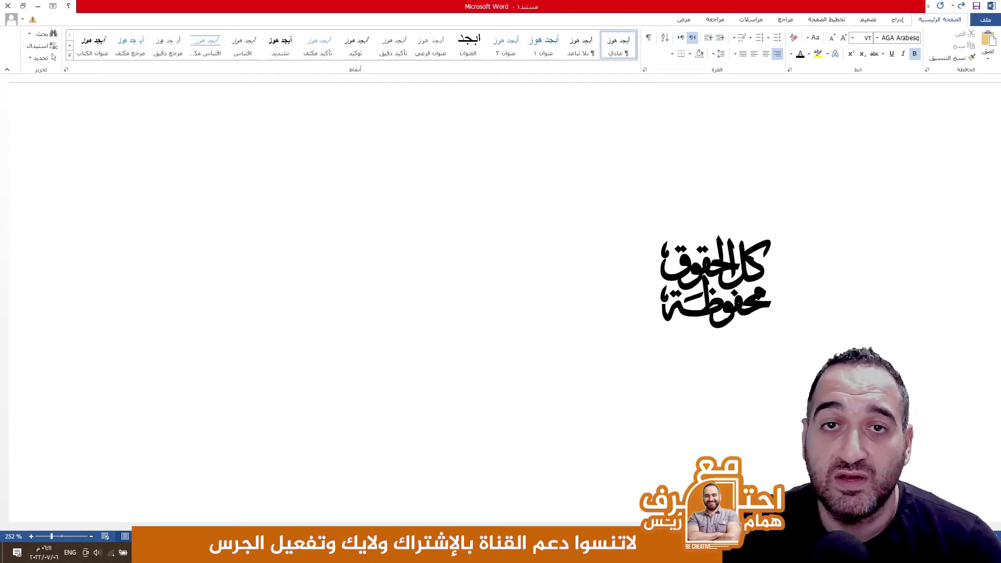
key("BackSpace")
type("j")
key("BackSpace")
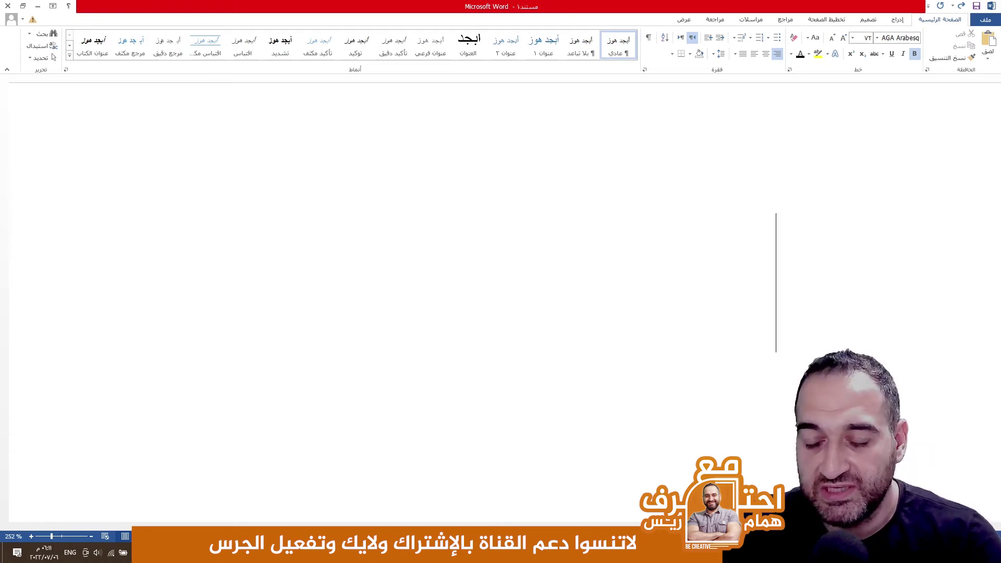
type("k")
key("BackSpace")
type("l")
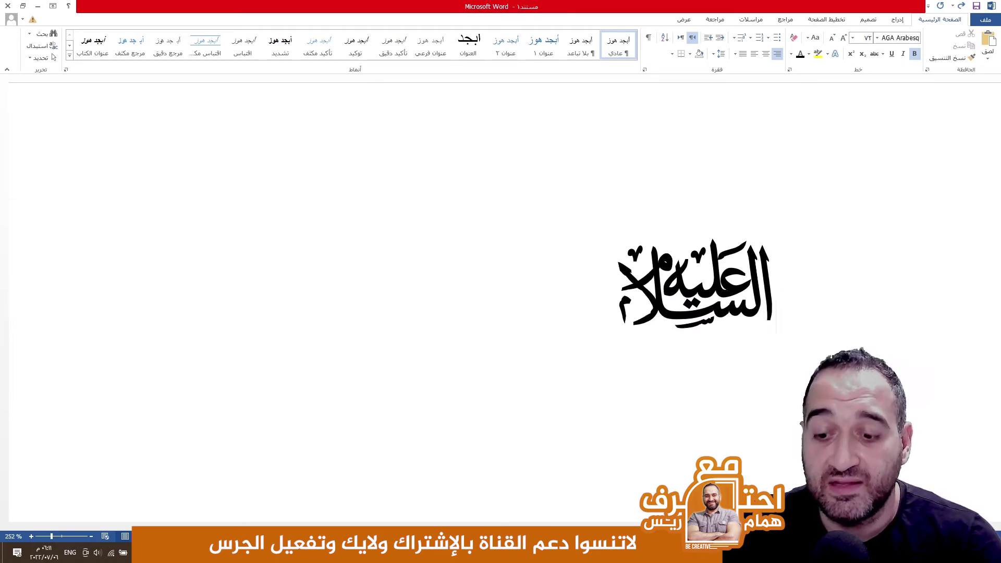
key("BackSpace")
type(";")
key("BackSpace")
type("'")
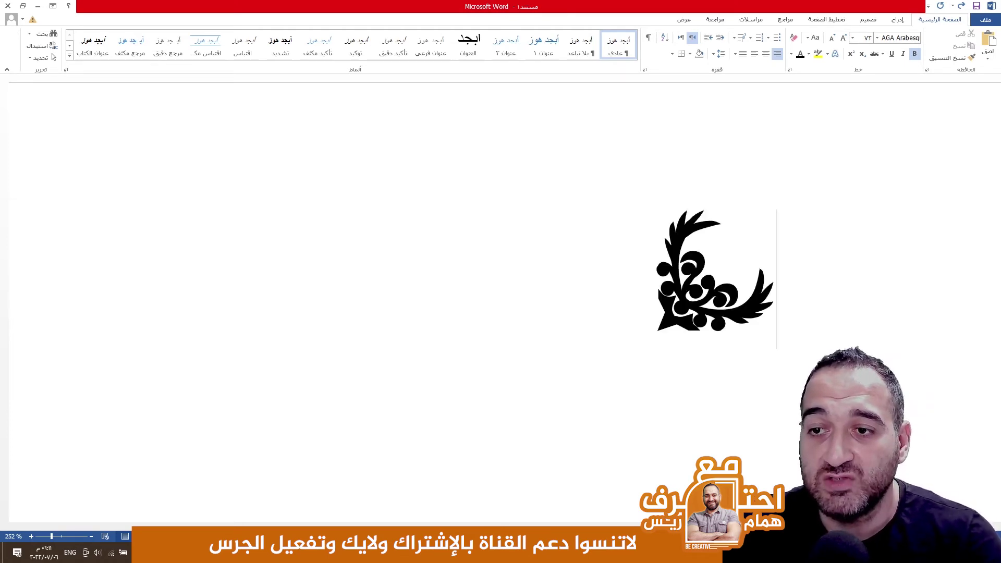
key("BackSpace")
type("z")
key("BackSpace")
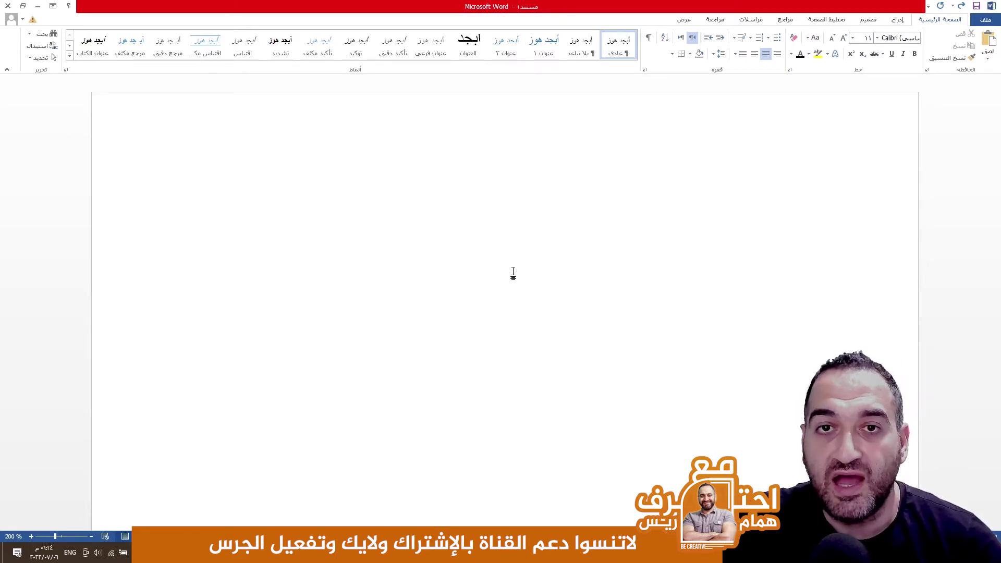
Insert the current time, 6:24 PM, with Shift+Alt+T and zoom in on the page.
key("alt+shift+t")
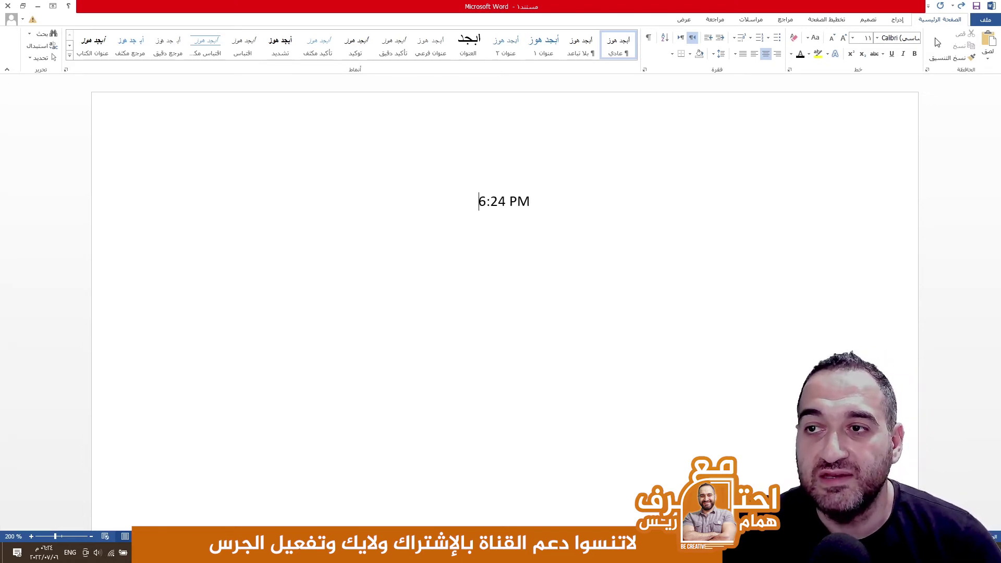
left_click(31, 537)
left_click(30, 536)
left_click(31, 536)
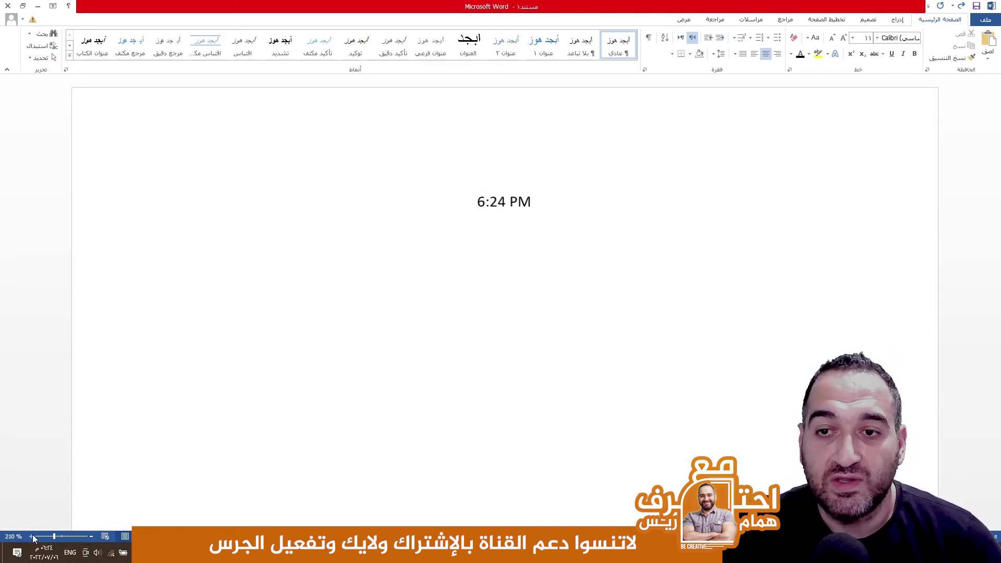
left_click(31, 536)
left_click(31, 536)
left_click(30, 536)
left_click(31, 537)
left_click(31, 536)
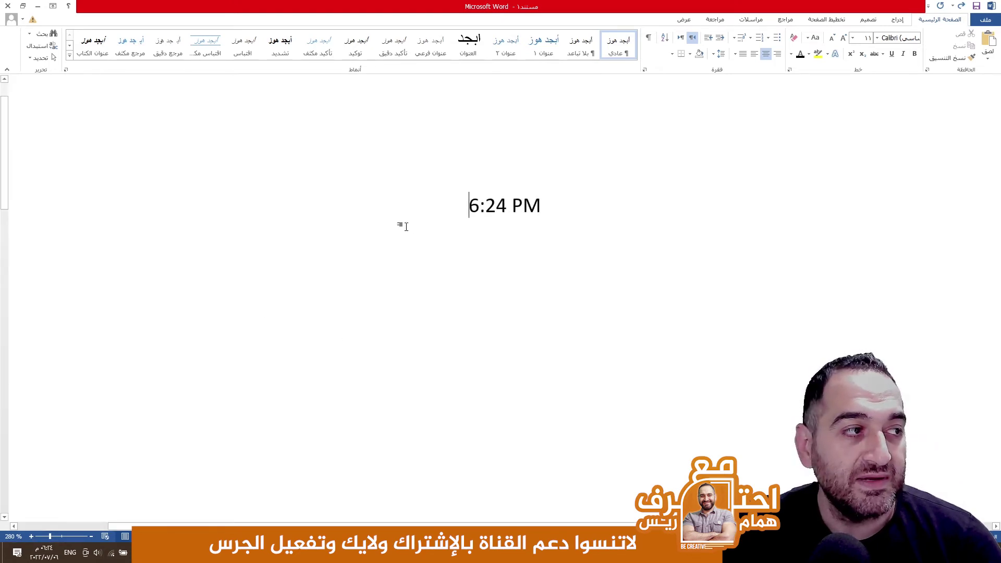
Make the 6:24 PM line bold and enlarge it to 26 pt.
triple_click(485, 211)
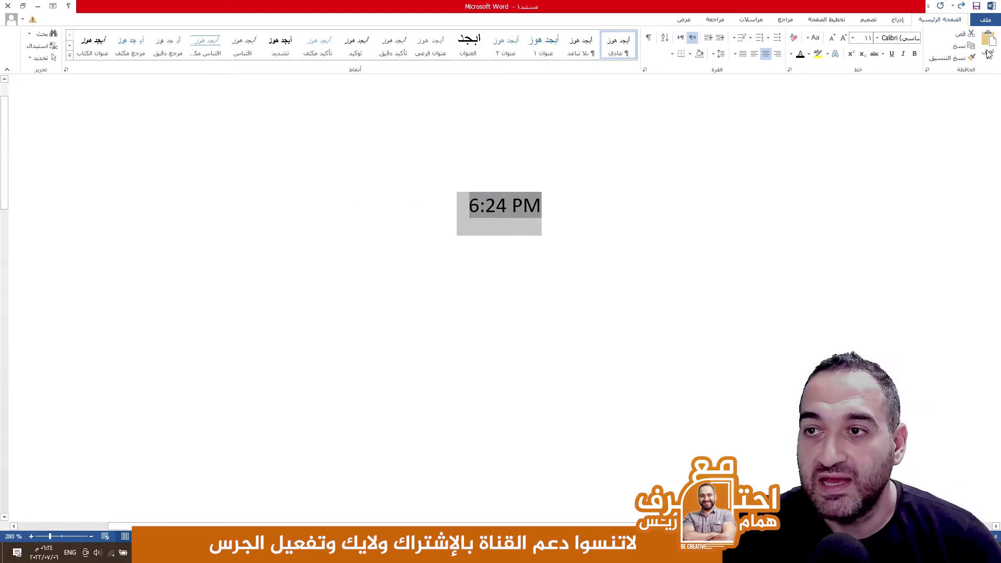
left_click(913, 54)
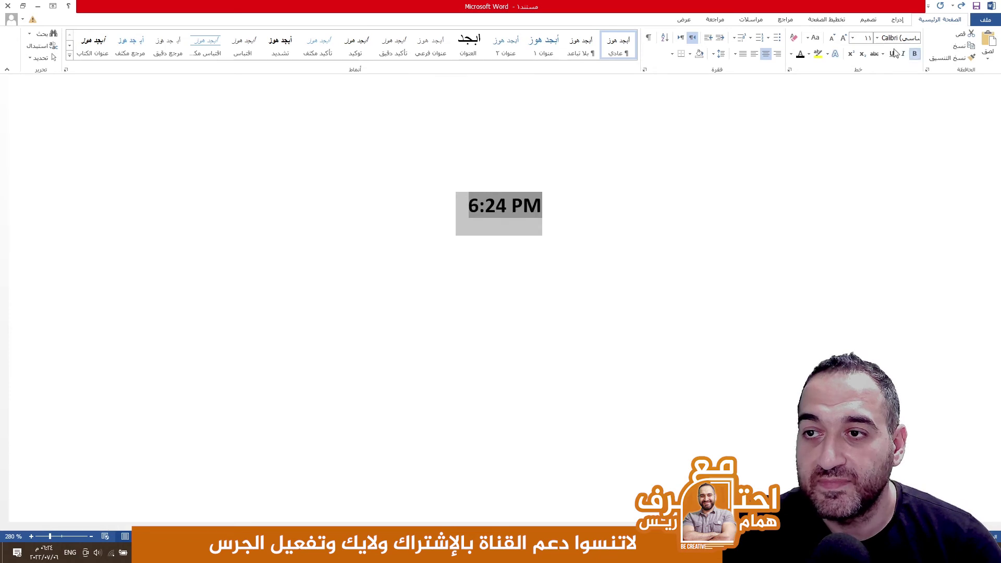
double_click(842, 37)
double_click(843, 38)
double_click(843, 37)
left_click(842, 38)
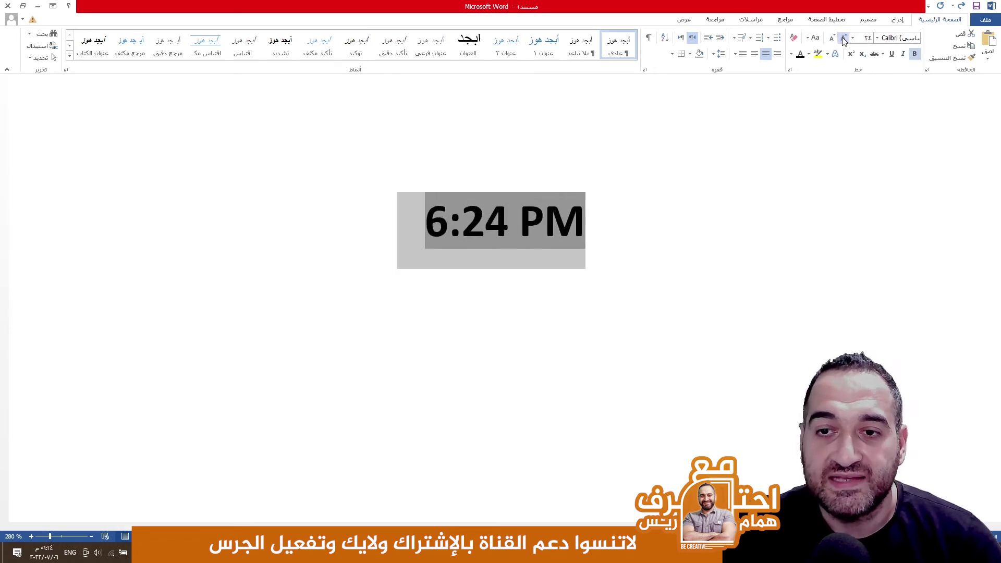
left_click(843, 37)
Switch to Arabic input and start a new empty line below the time.
left_click(510, 255)
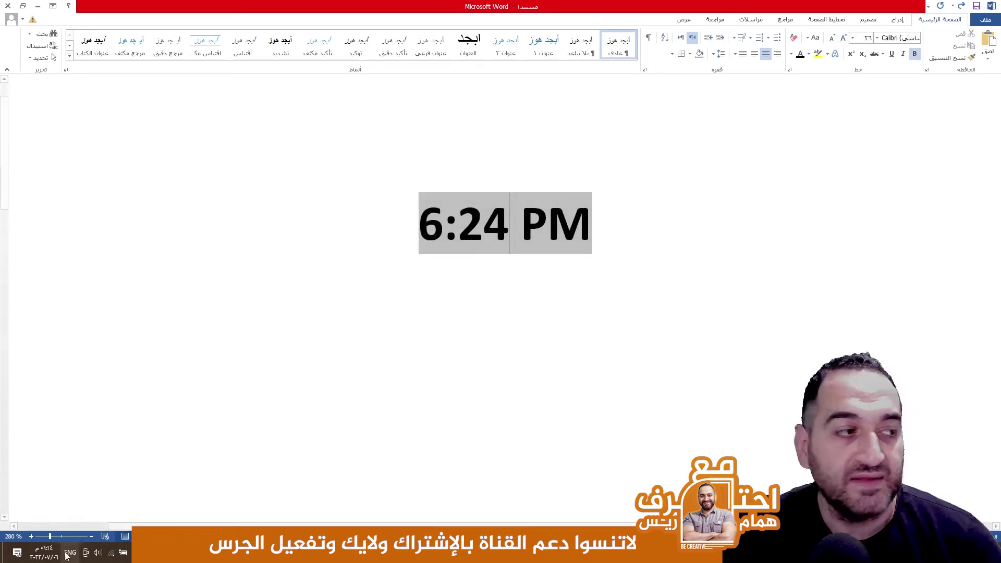
left_click(420, 235)
key("alt+shift")
key("Return")
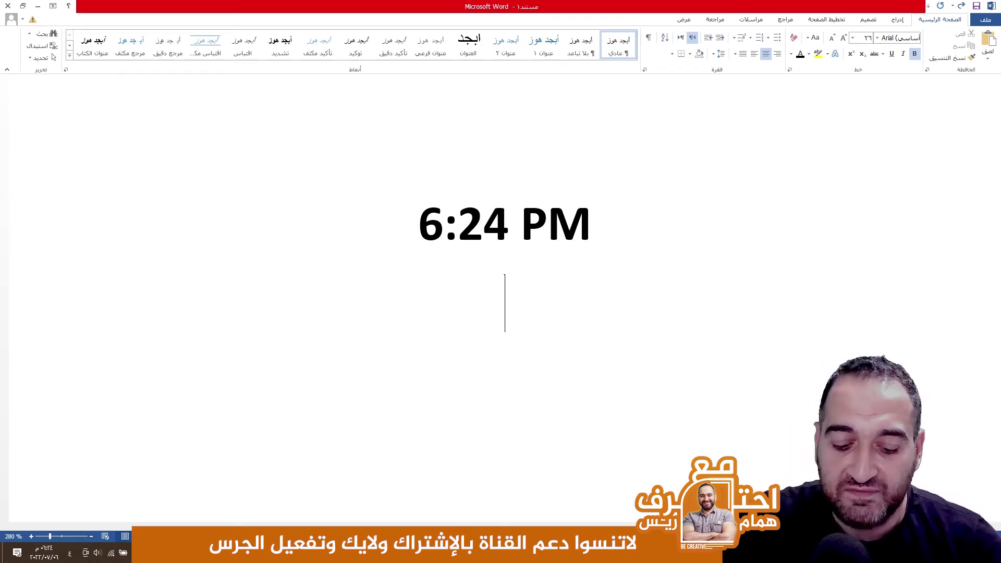
Insert today's date on the new line with Alt+Shift+D.
key("alt+shift+d")
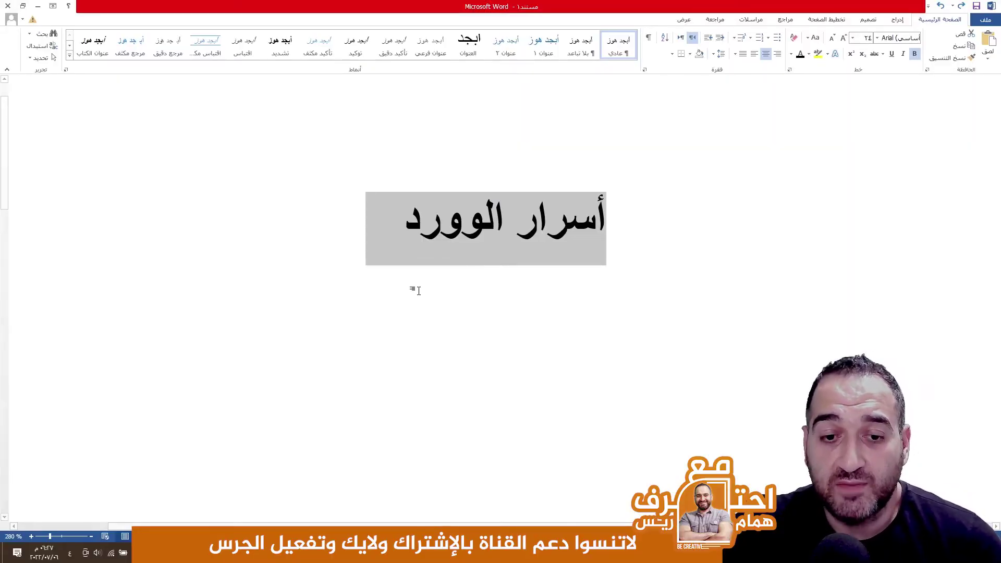
Double-underline the title with Ctrl+Shift+D, undoing and then redoing it.
key("ctrl+shift+d")
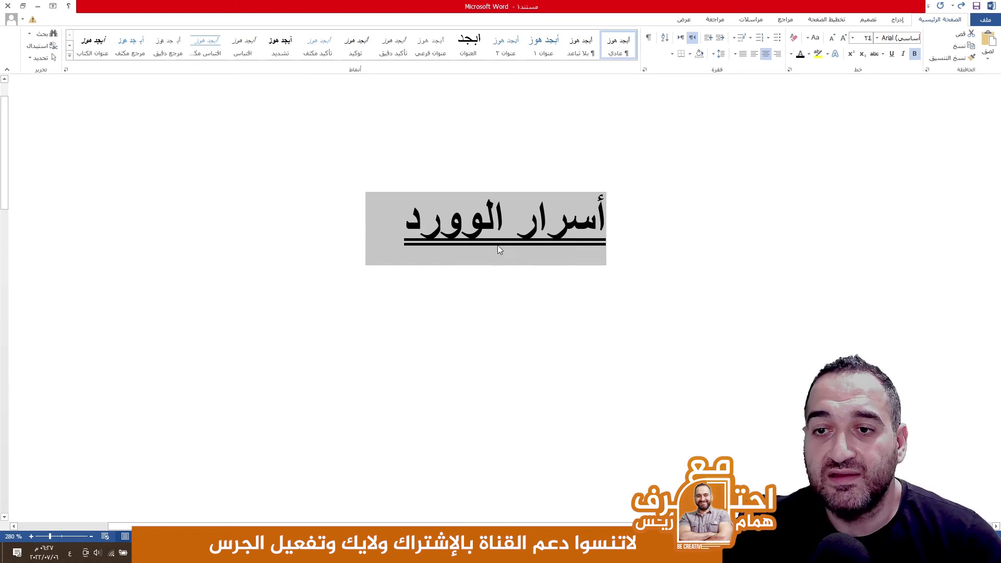
key("ctrl+z")
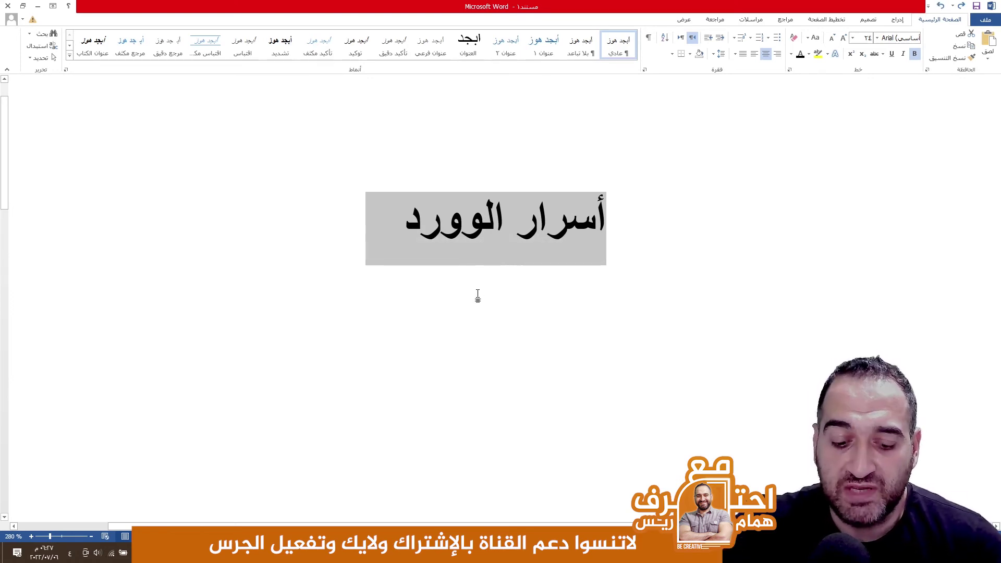
key("ctrl+y")
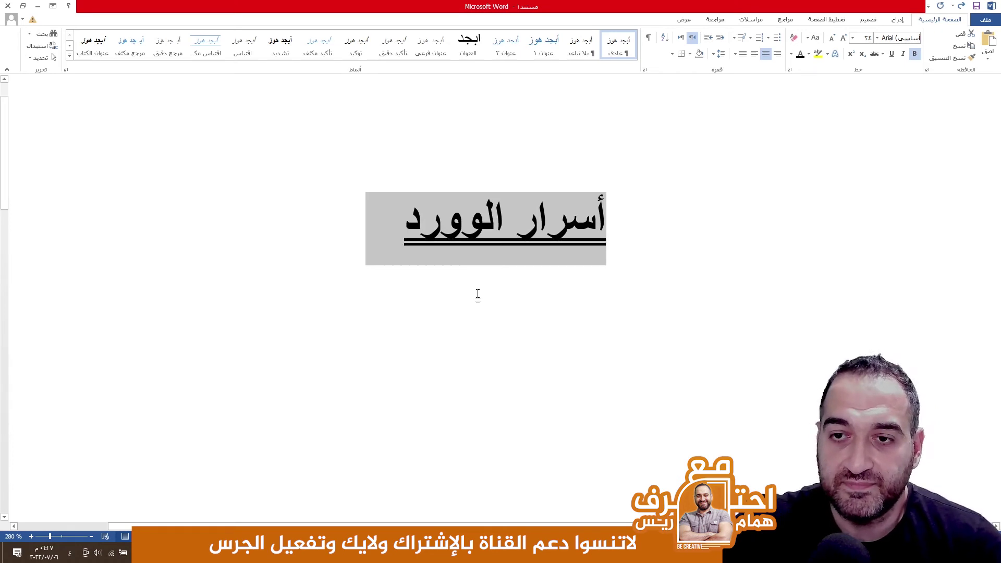
Colour the title and its double underline red.
left_click(793, 57)
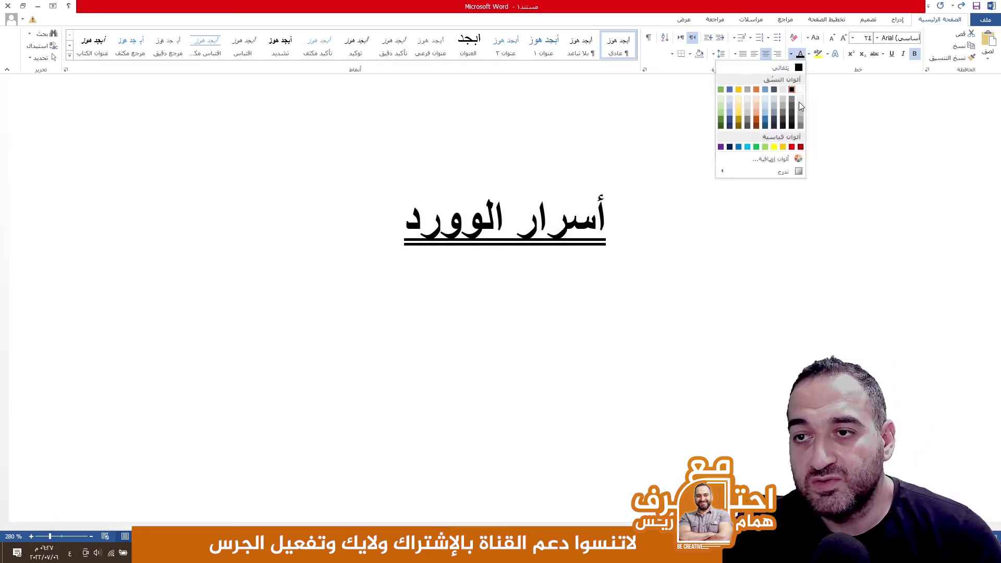
left_click(800, 142)
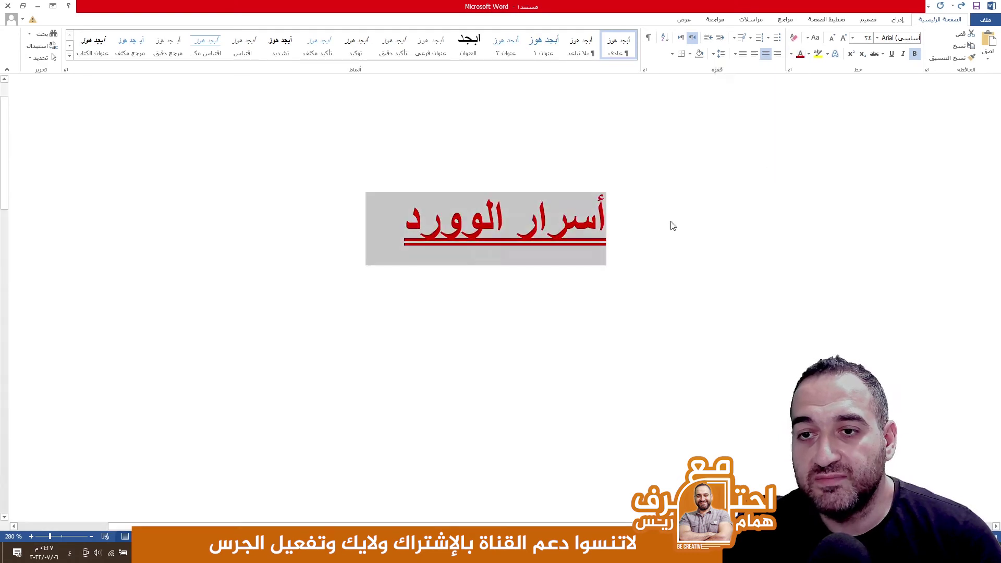
left_click(487, 301)
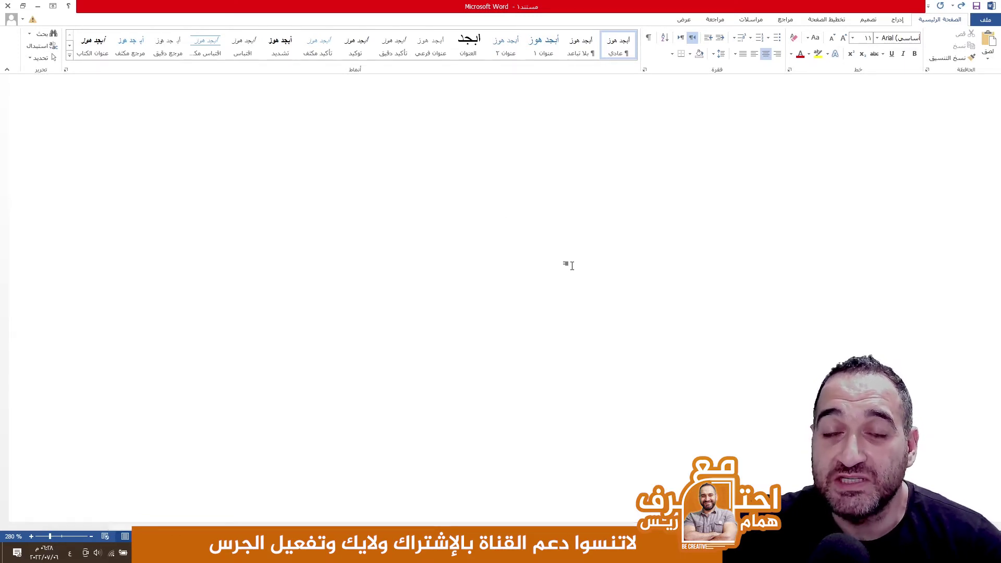
Show the table insertion grid under Insert > Table.
left_click(896, 21)
left_click(918, 45)
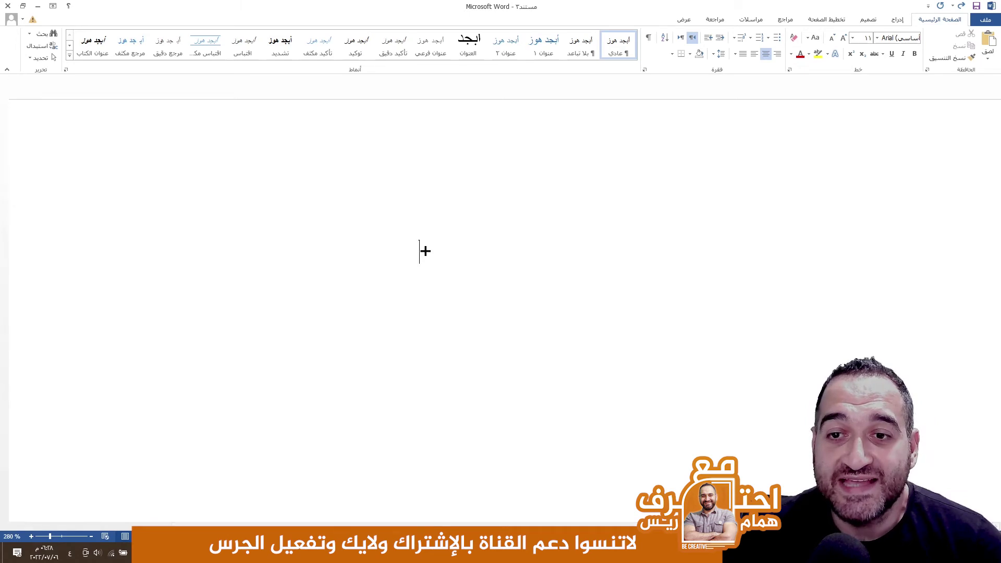
Turn the typed line +----+----+ into a two-cell table.
type("--")
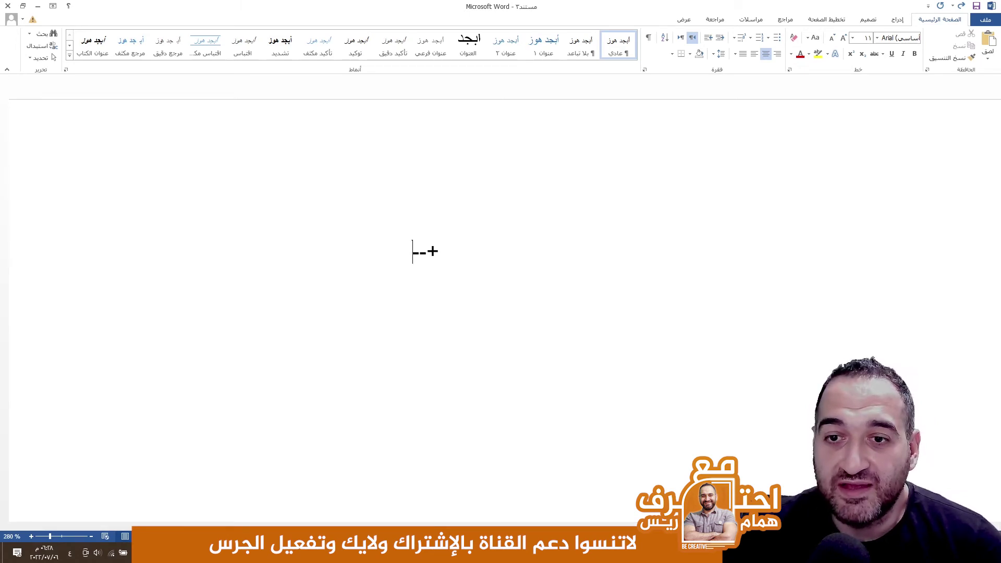
type("---")
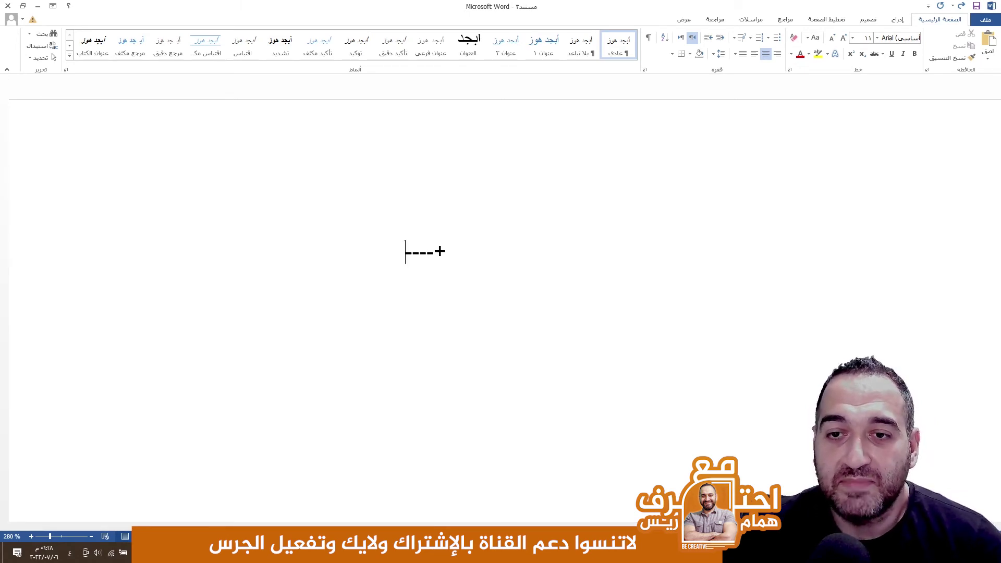
type("+---")
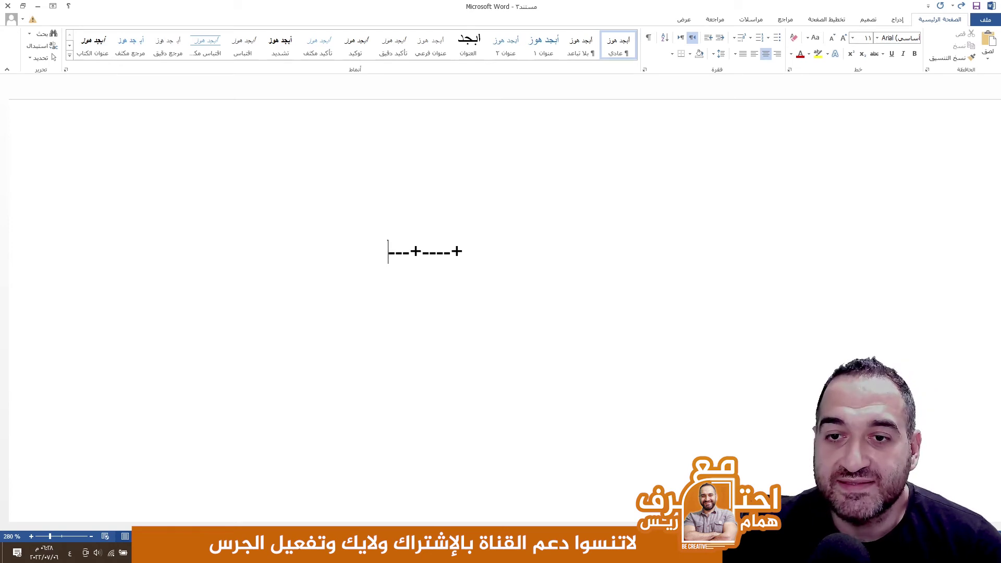
type("--")
key("BackSpace")
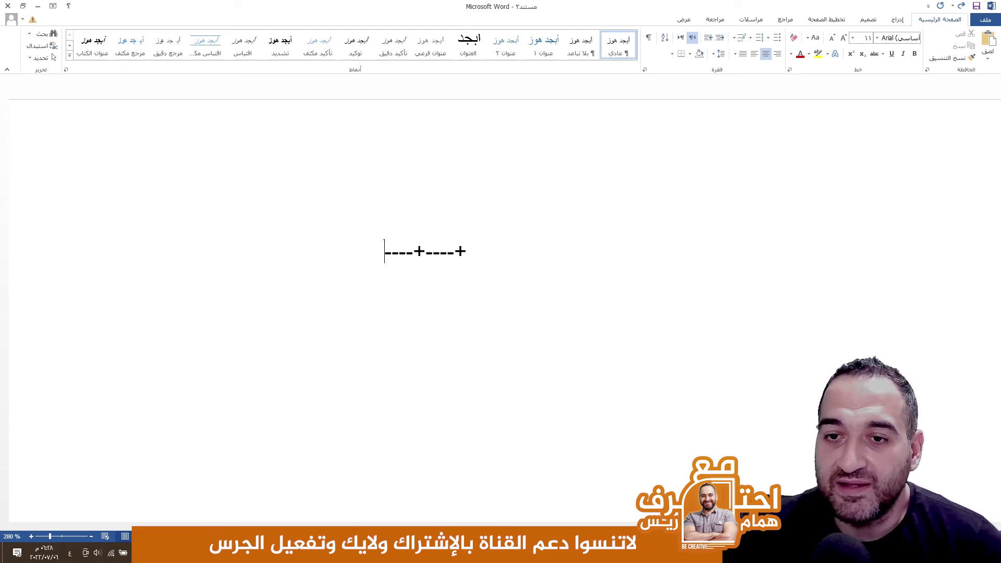
type("+")
key("Return")
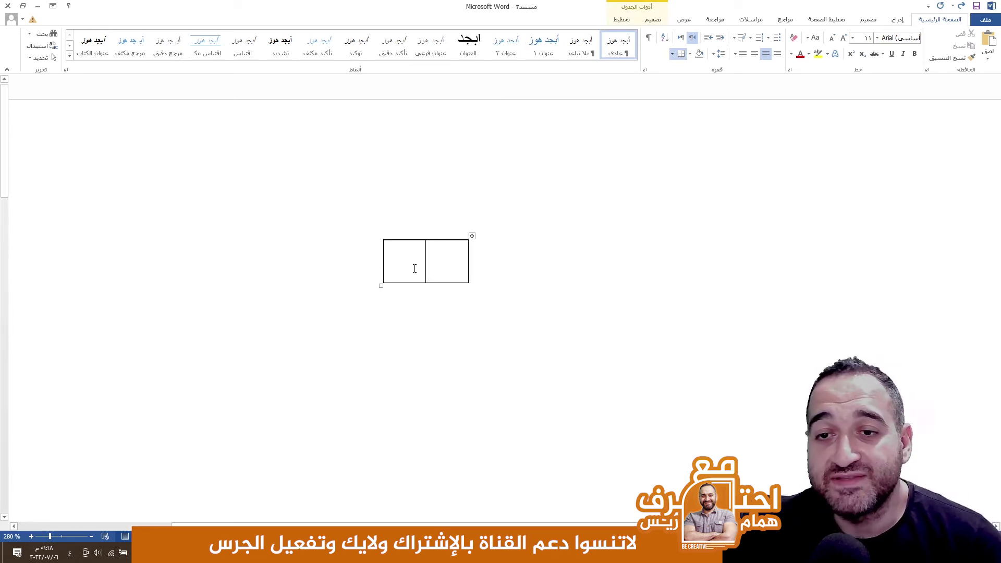
Widen the table, add a second row with Tab, and insert two more columns.
left_click_drag(381, 286, 172, 252)
left_click(309, 307)
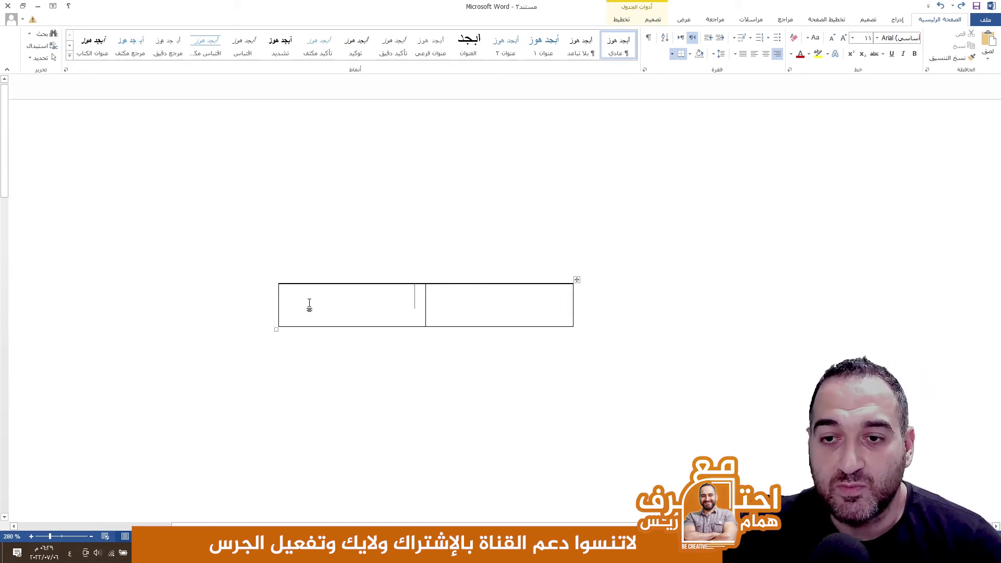
key("Tab")
key("Tab")
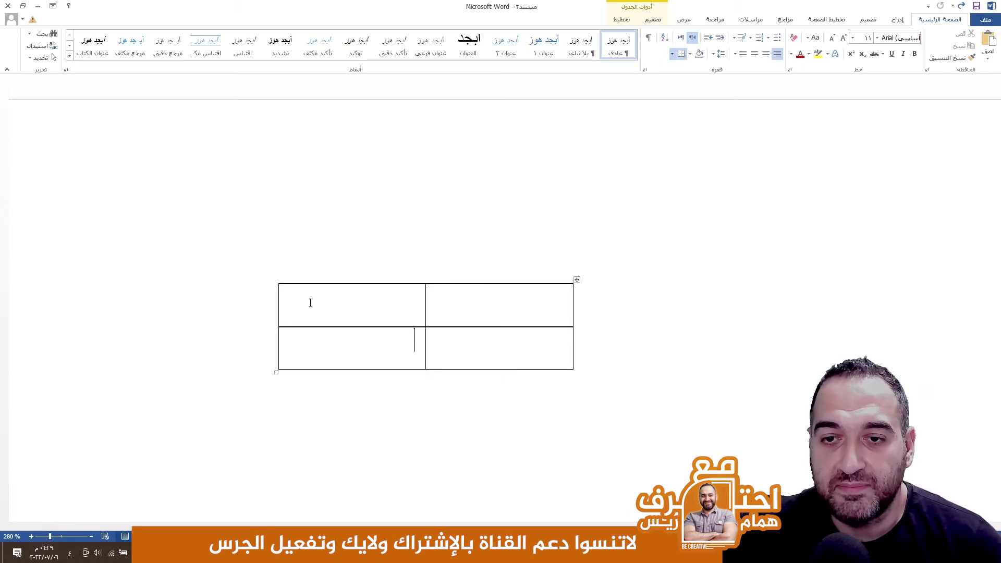
key("Tab")
key("Tab")
key("Tab")
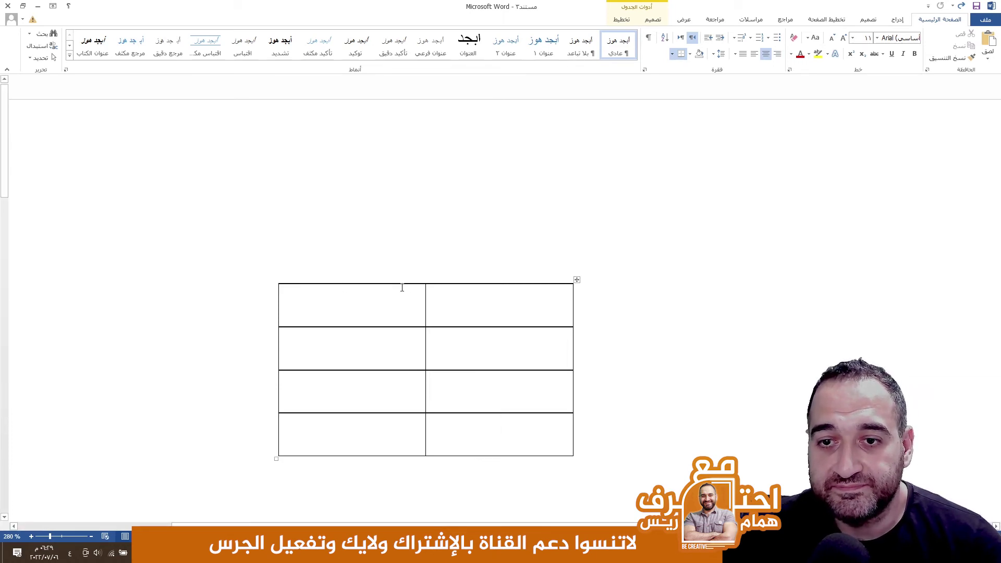
mouse_move(425, 281)
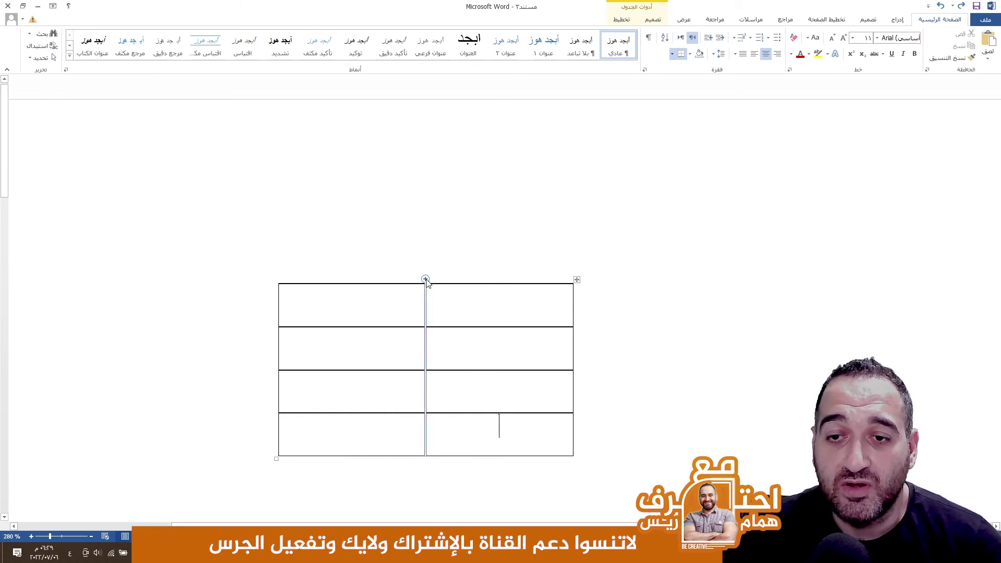
left_click(425, 279)
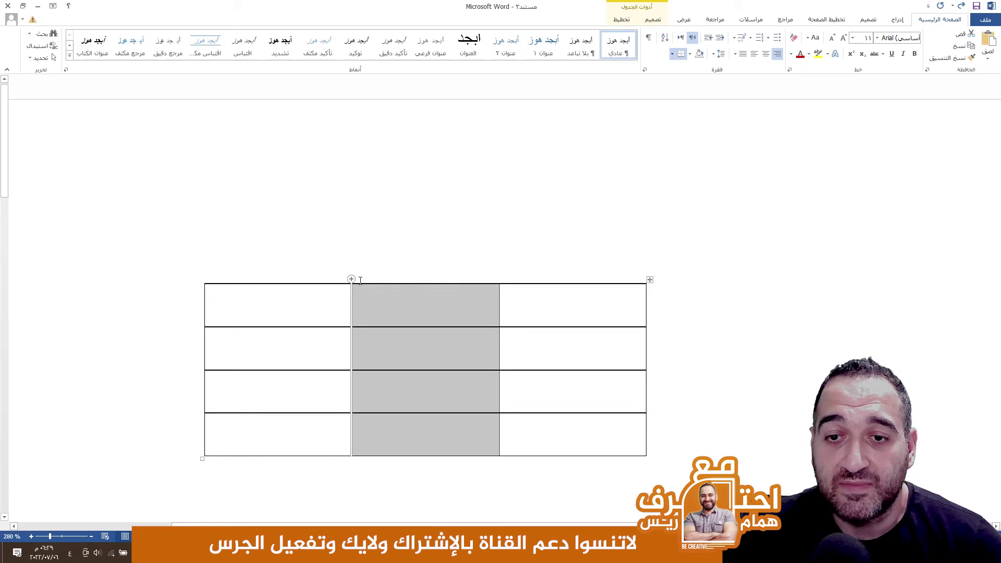
left_click(351, 277)
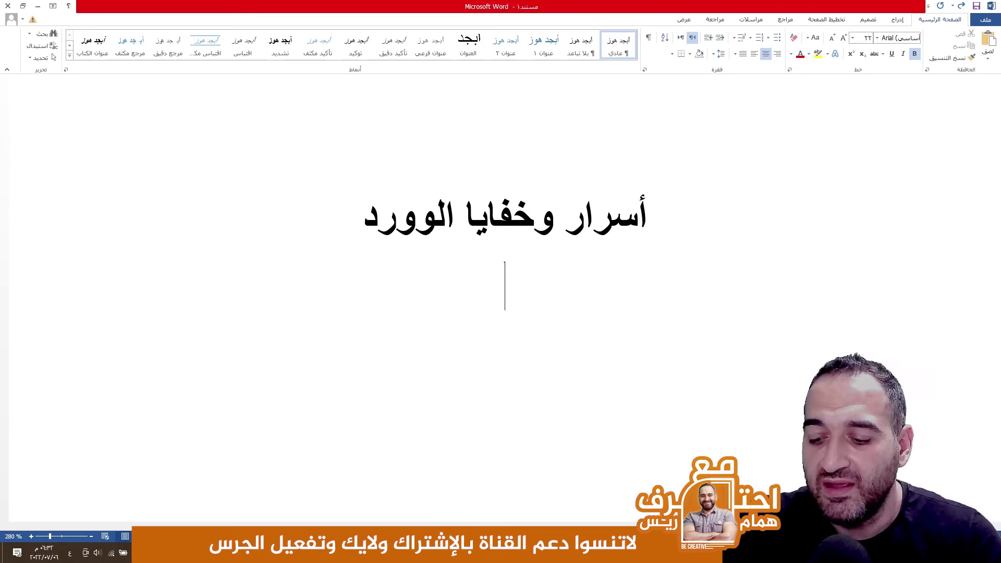
Add double, dotted and thin border lines by typing ===, *** and --- with Enter.
type("=")
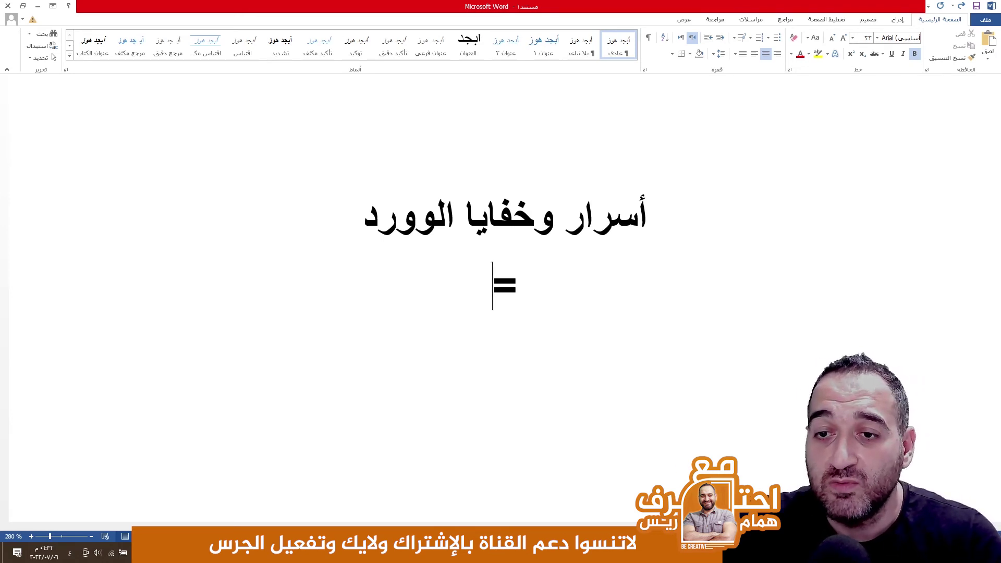
type("==")
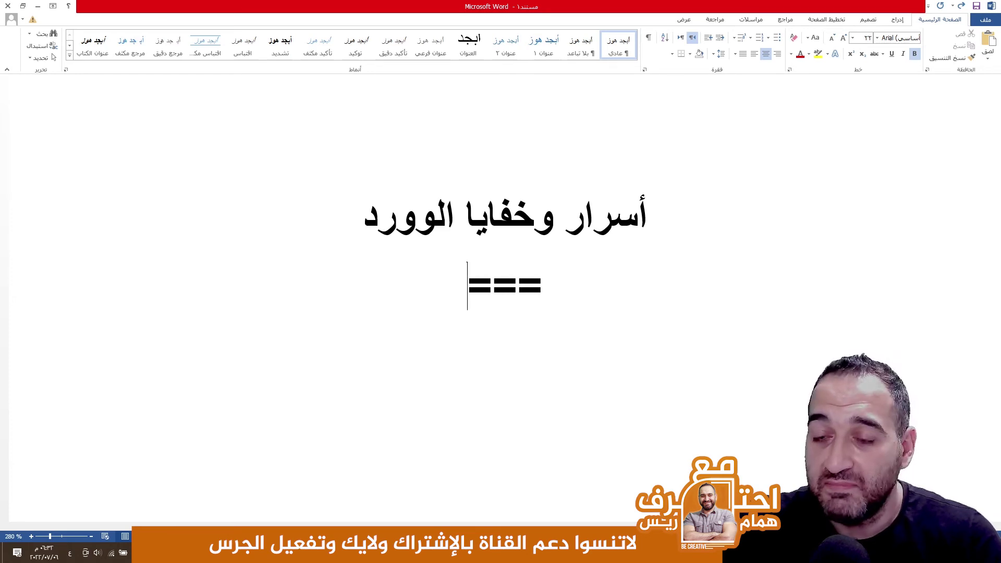
key("Return")
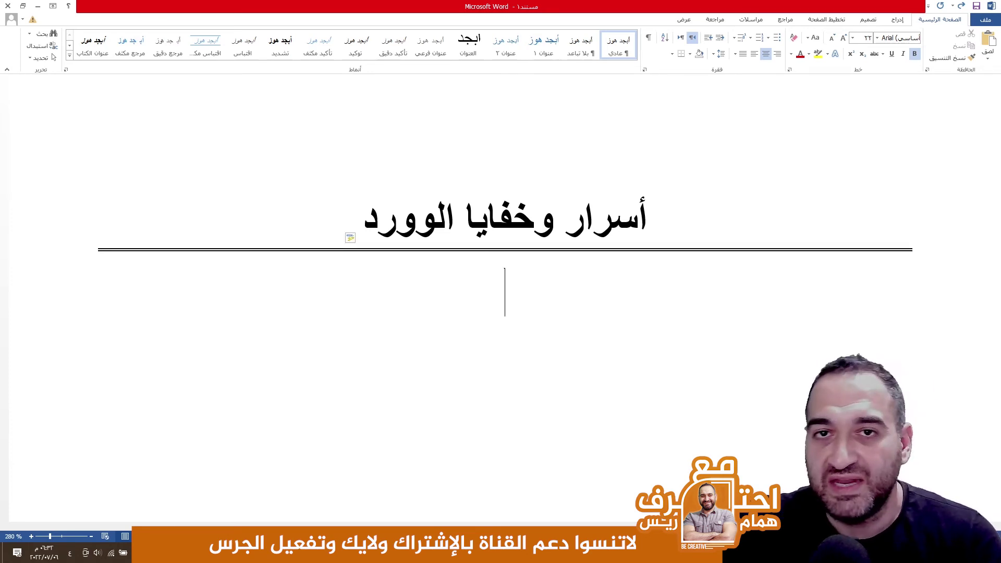
type("*")
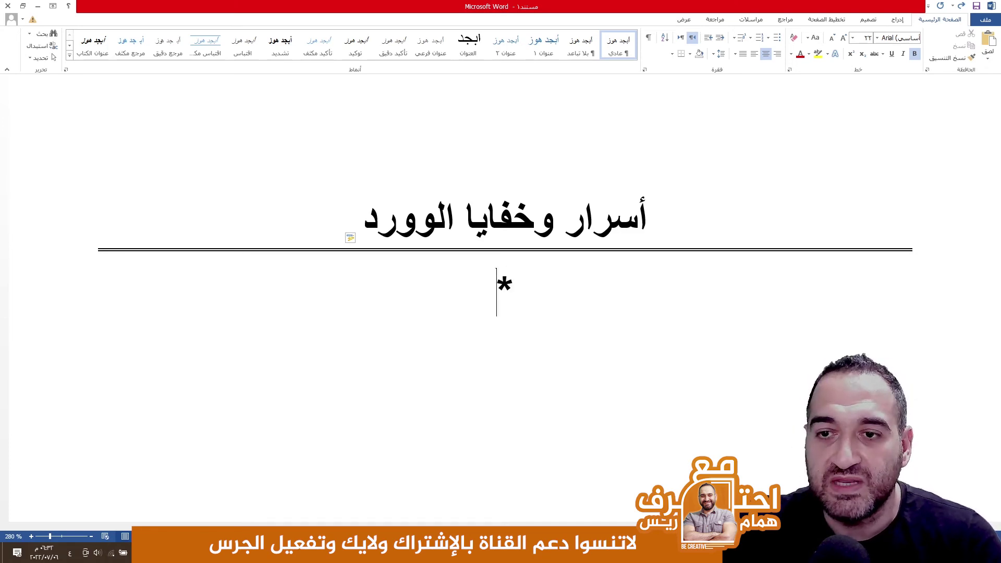
type("**")
key("Return")
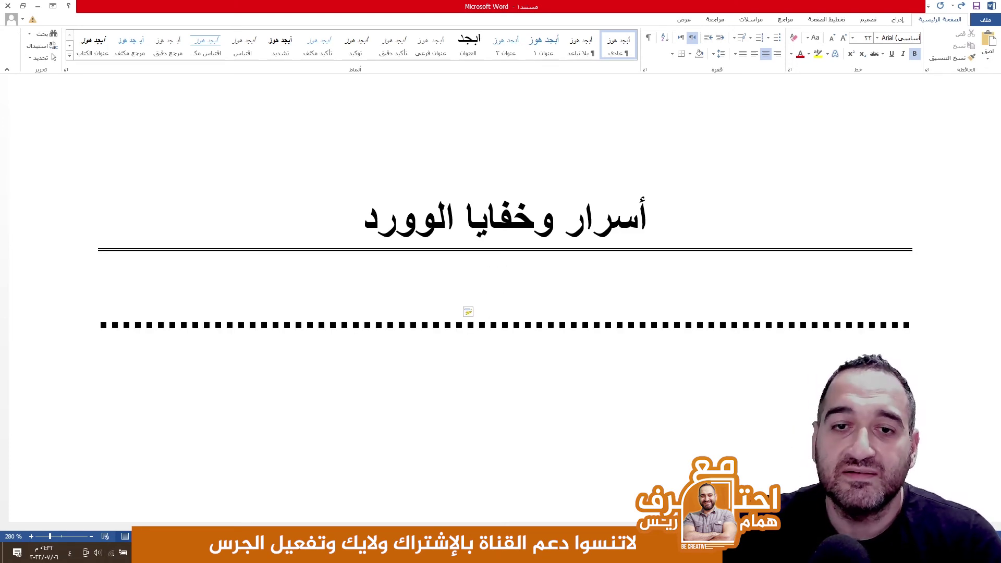
type("---")
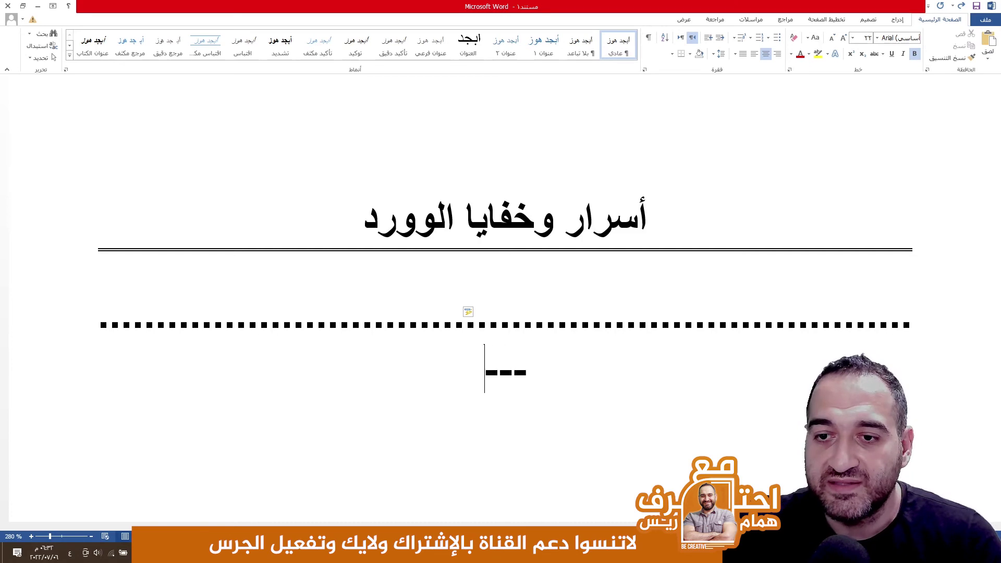
key("Return")
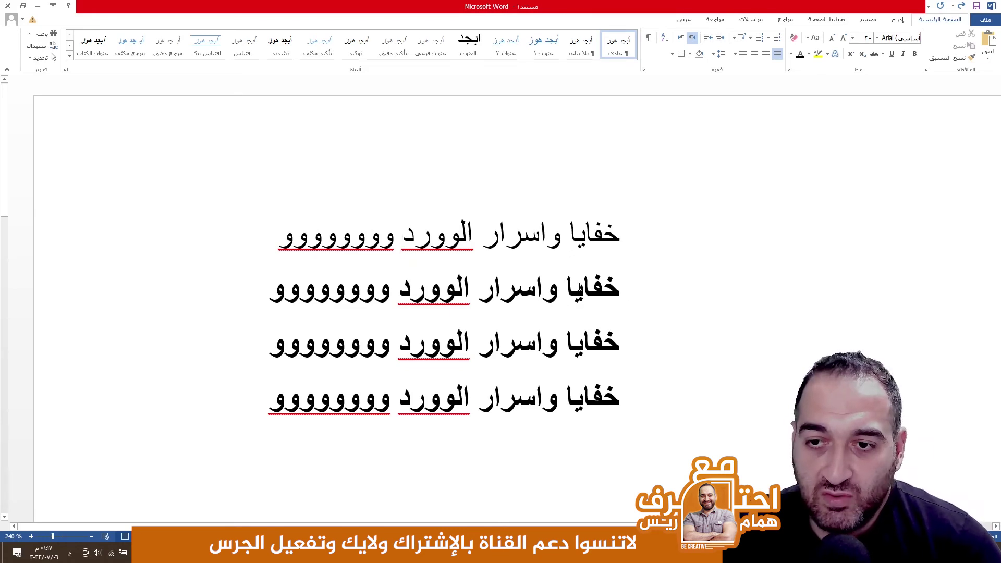
Toggle bold on lines 2–4 with Ctrl+B and the Bold button, leaving them unbolded.
left_click_drag(624, 282, 271, 412)
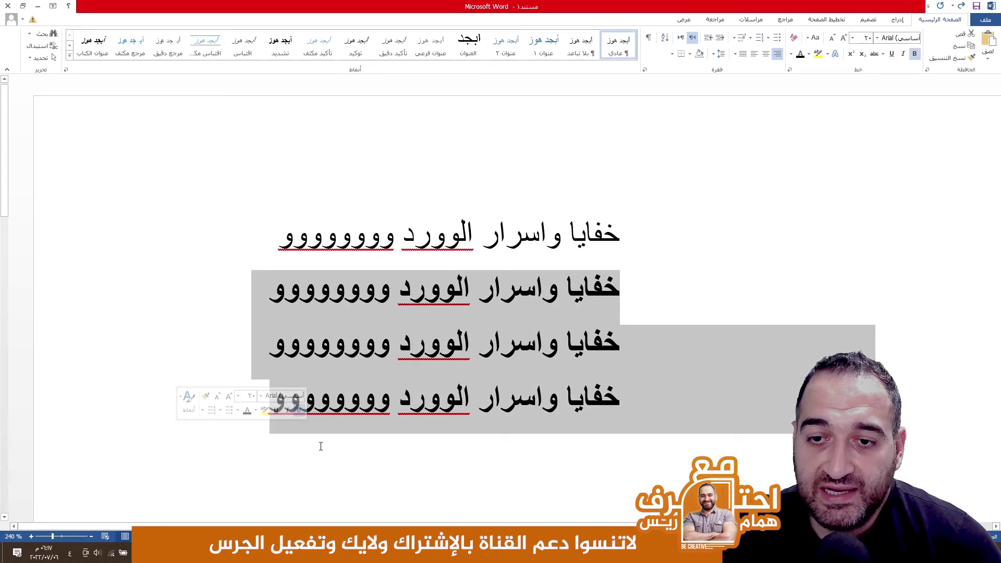
key("ctrl+b")
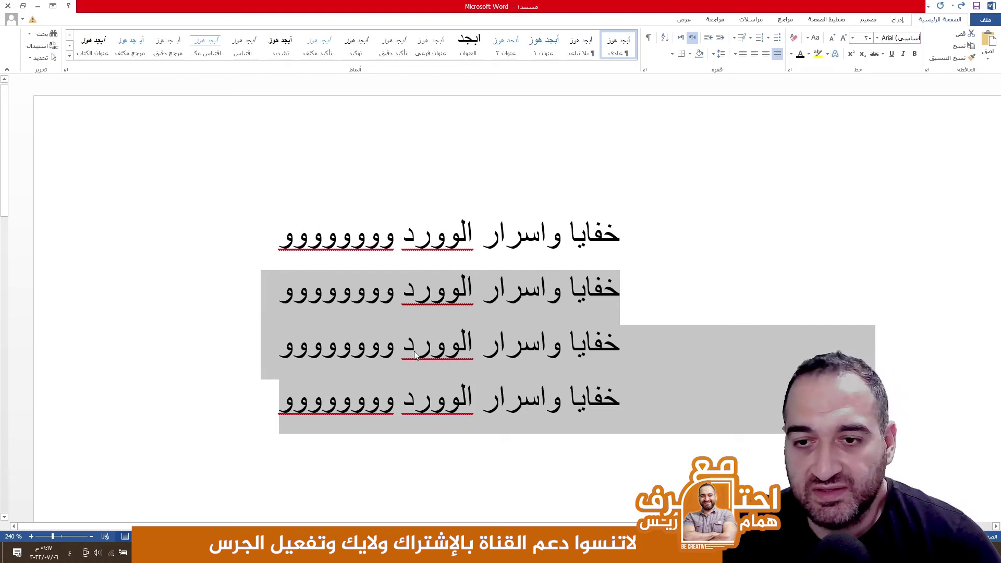
key("ctrl+b")
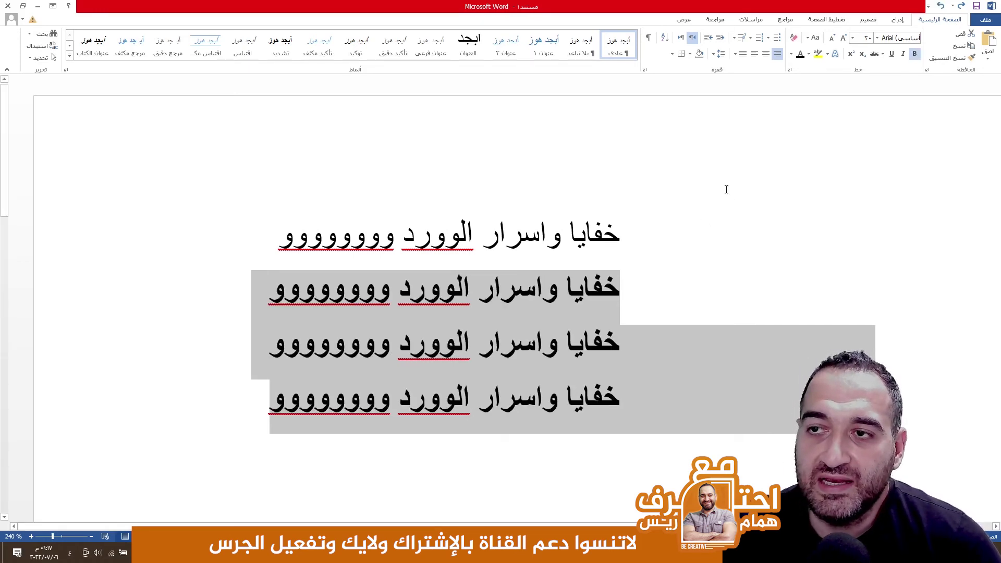
left_click(916, 54)
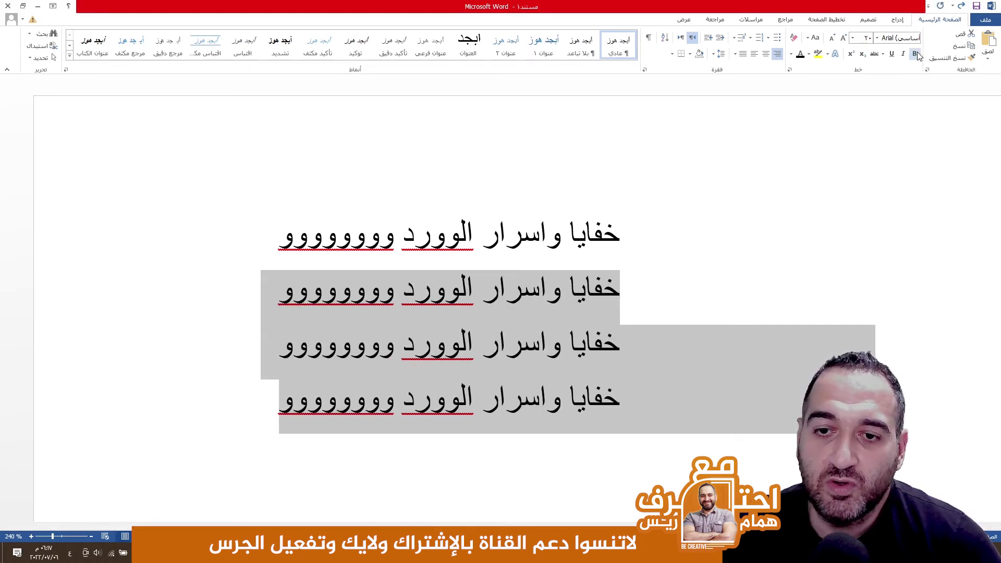
left_click(916, 53)
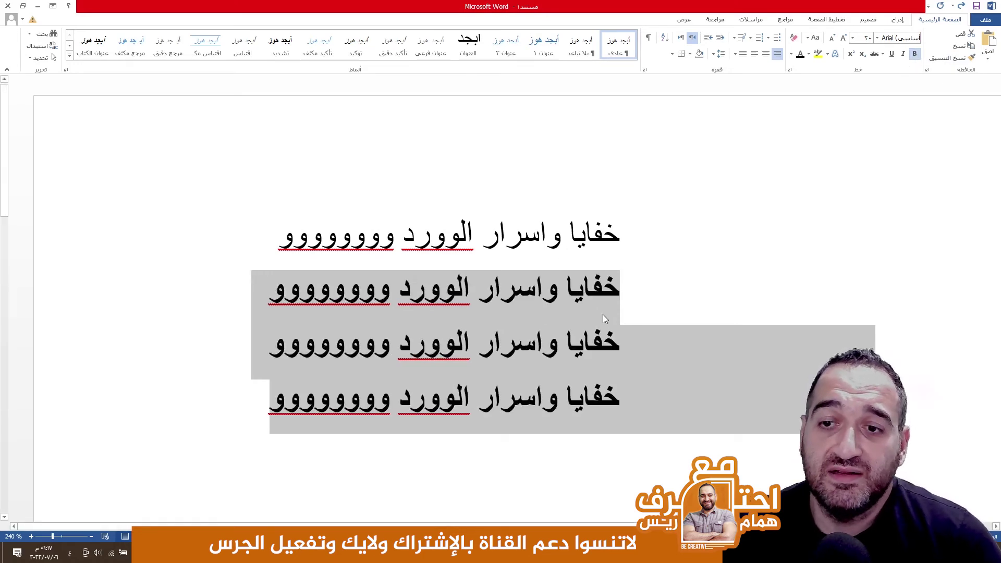
left_click(611, 298)
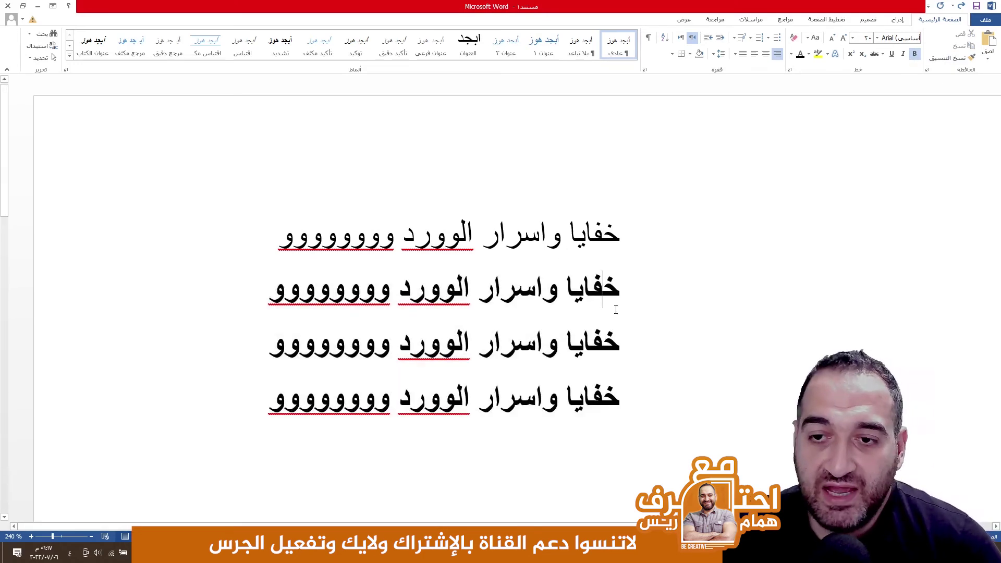
left_click_drag(620, 289, 271, 407)
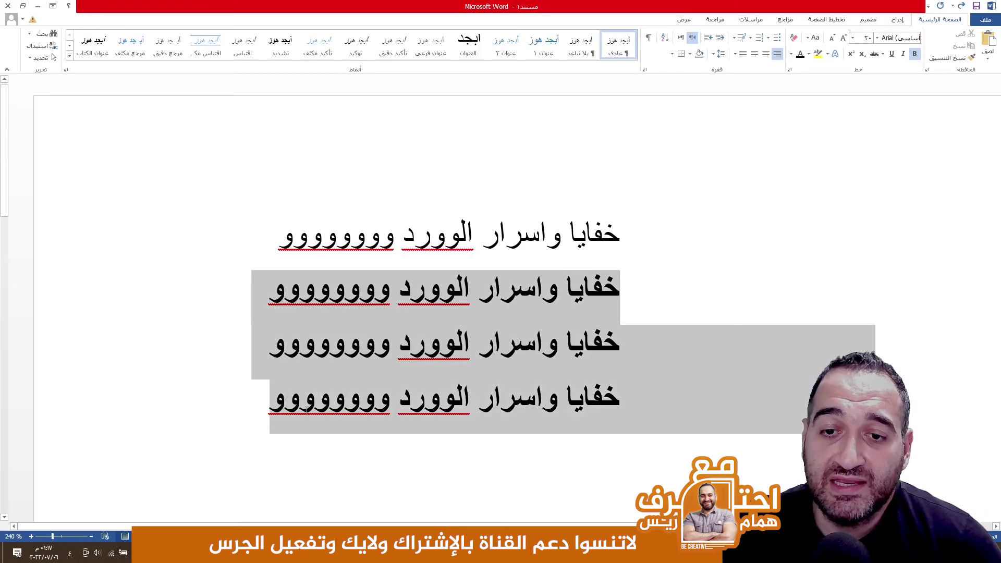
key("ctrl+b")
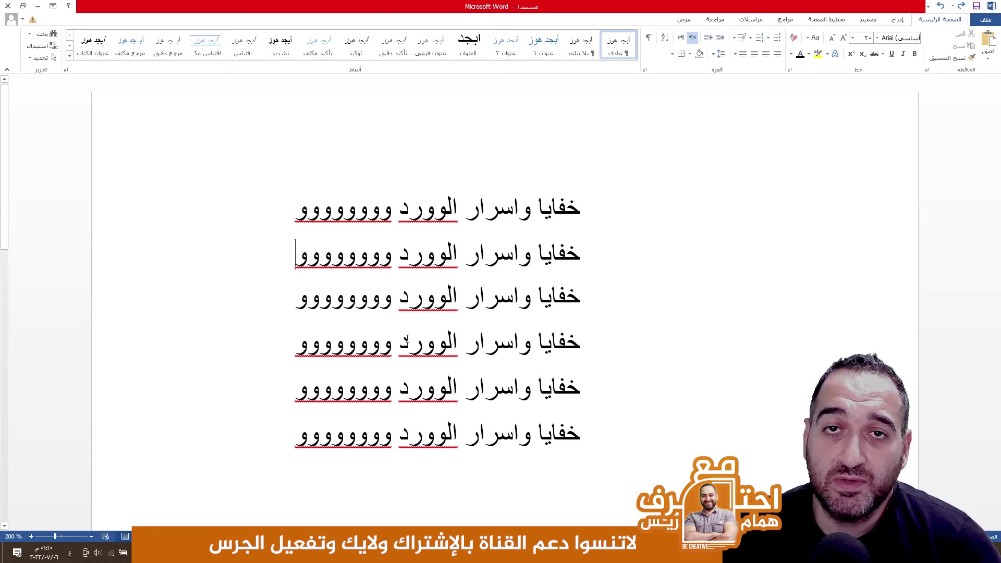
key("Return")
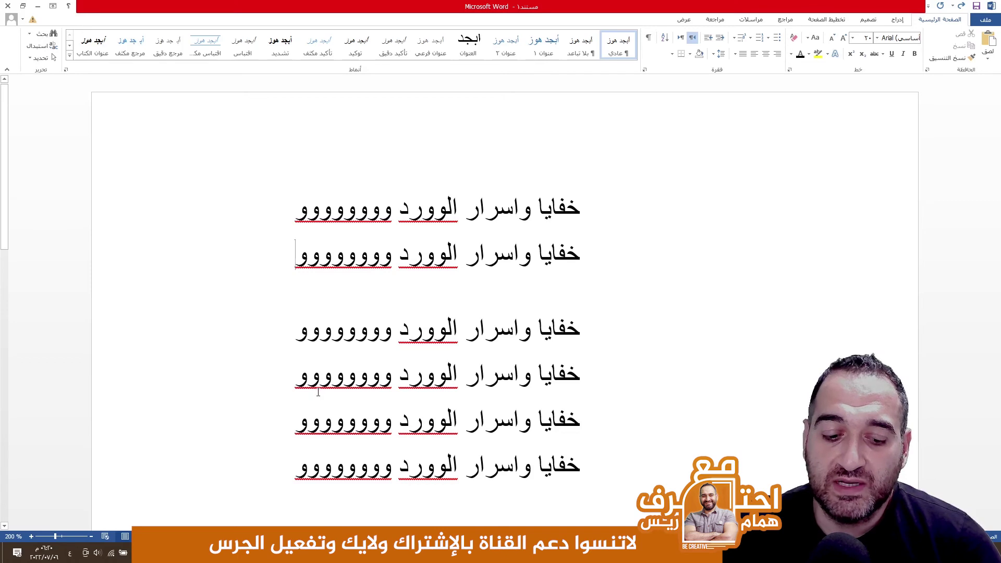
key("Delete")
key("Down")
key("Down")
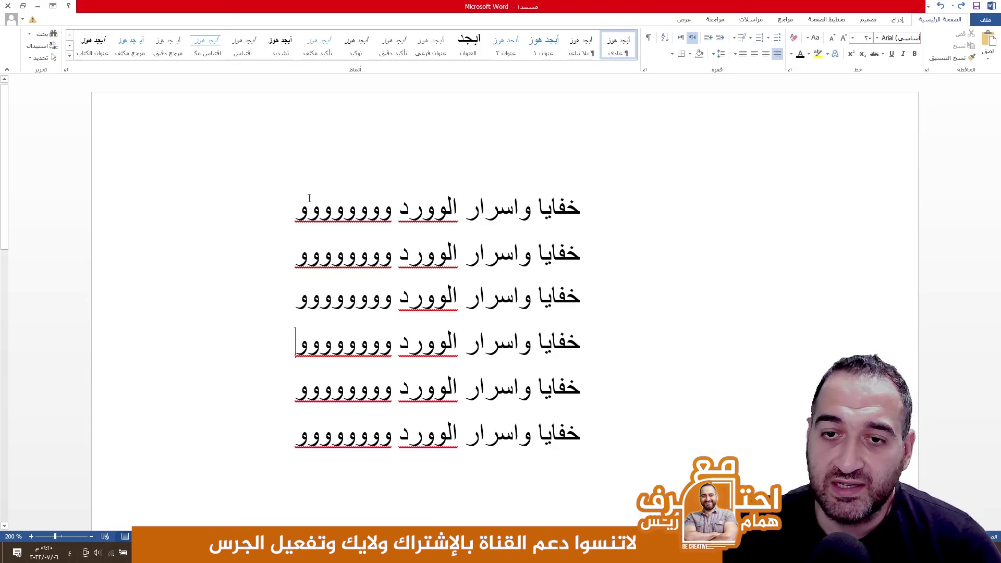
left_click(290, 248)
key("Return")
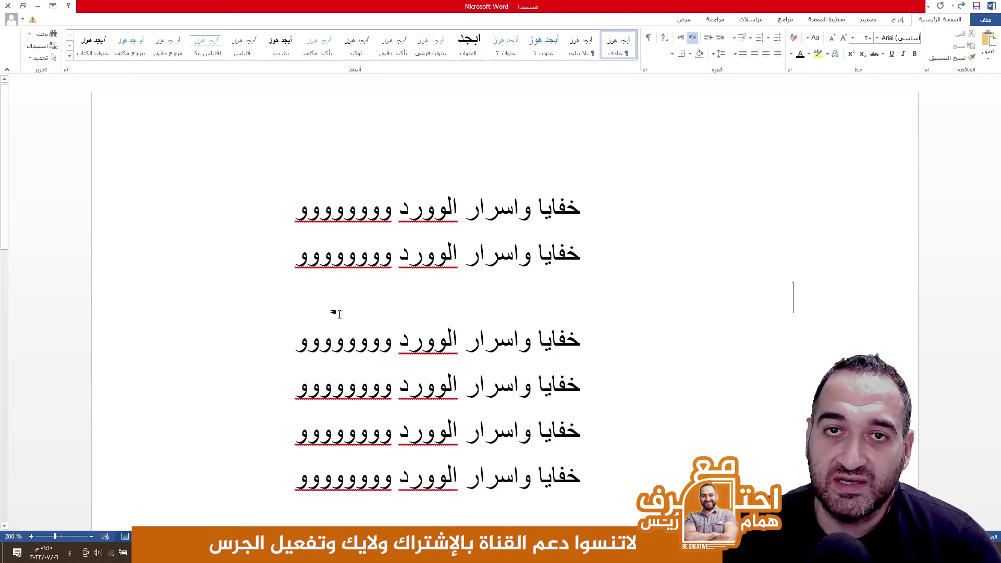
key("BackSpace")
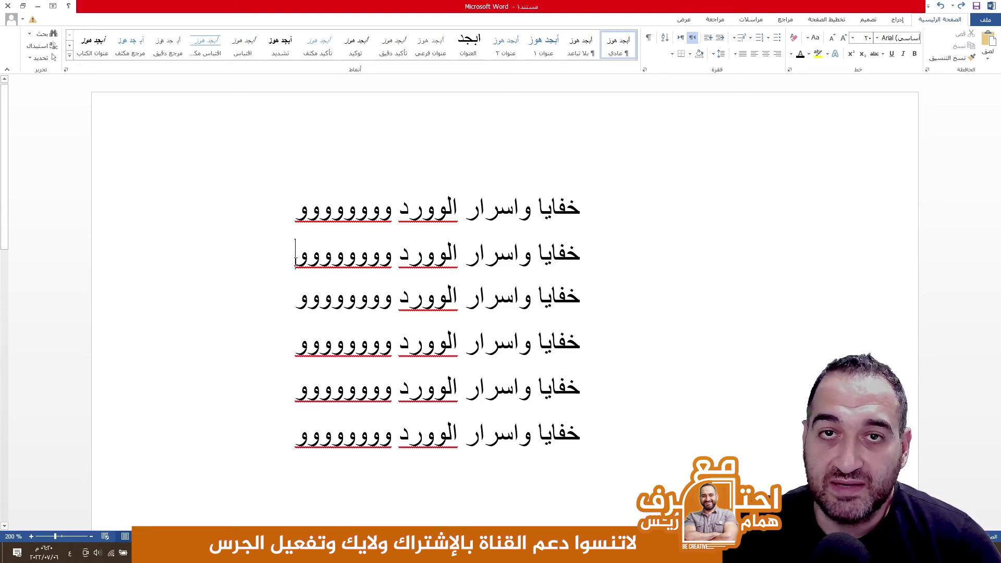
key("Return")
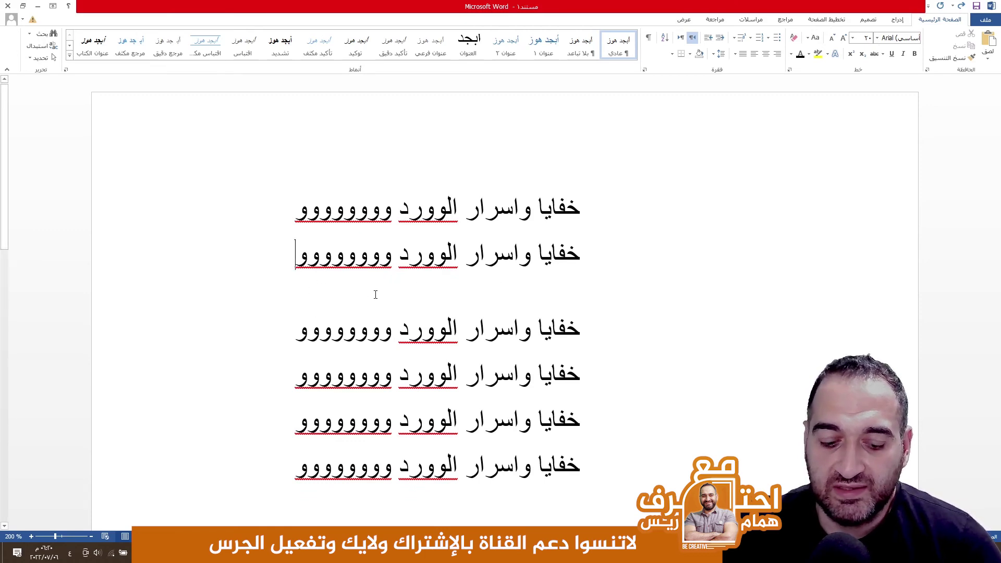
key("Delete")
key("Return")
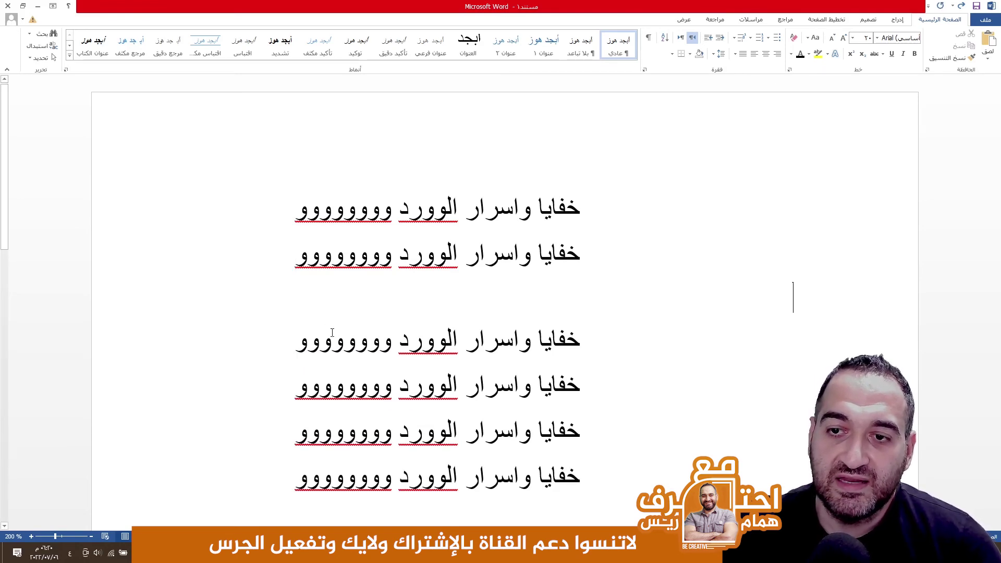
key("Right")
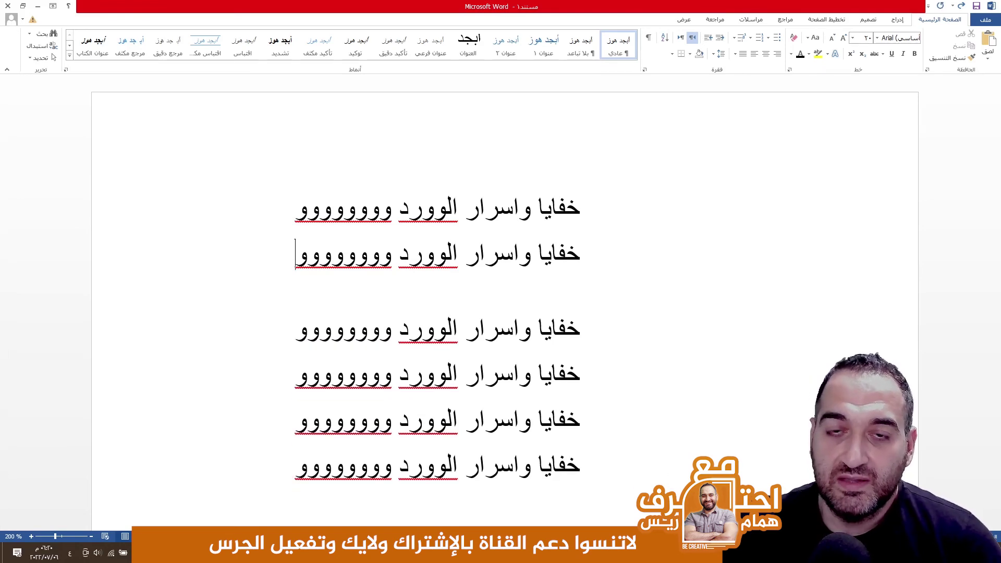
key("Delete")
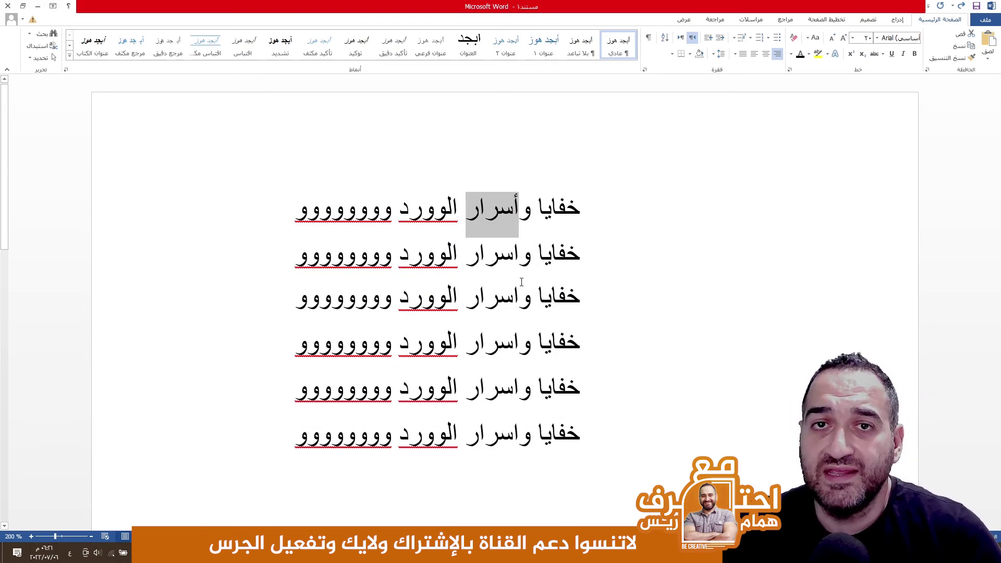
Translate the selected word أسرار from Arabic into English (US) in the Research pane.
left_click(498, 223, "alt")
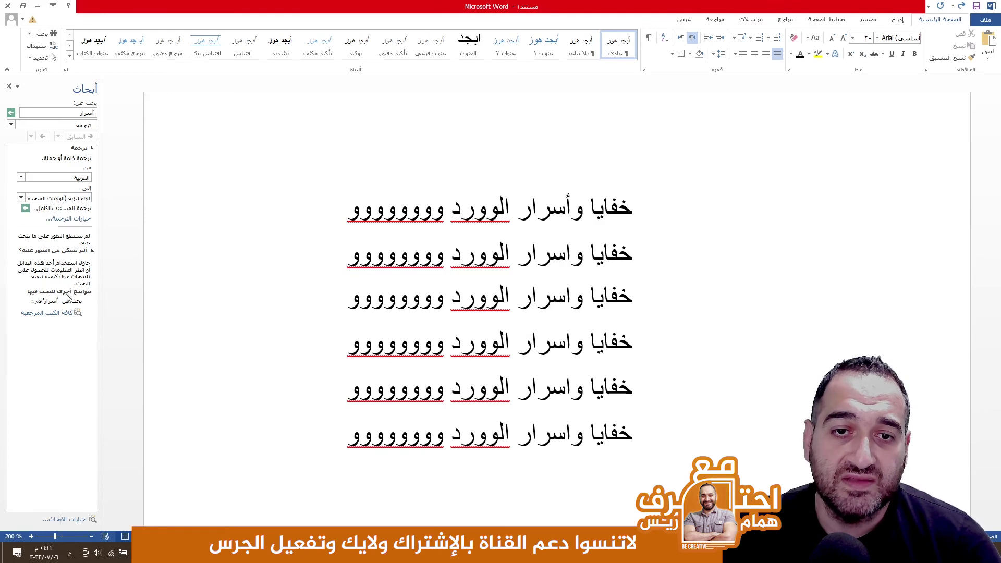
left_click(62, 198)
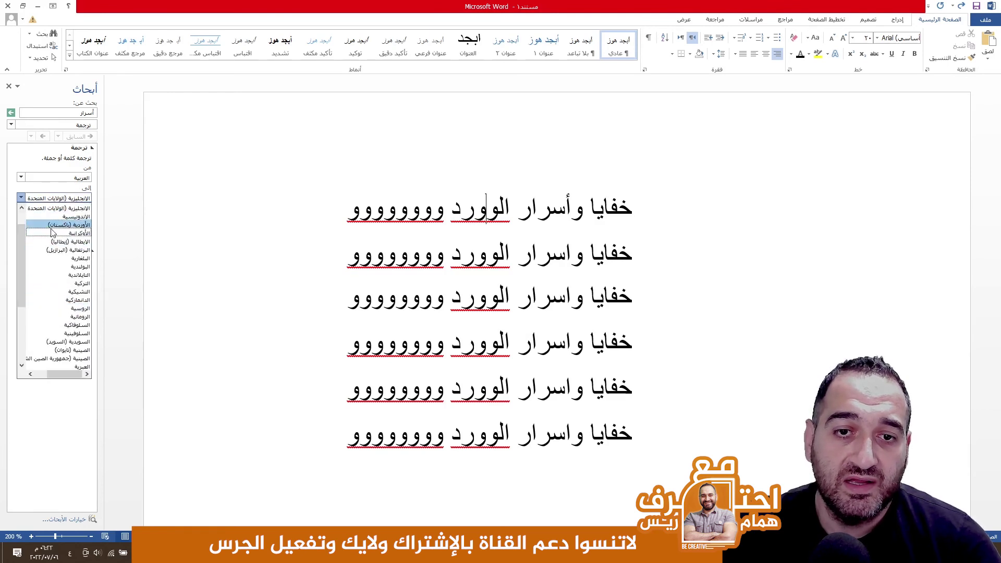
left_click(76, 407)
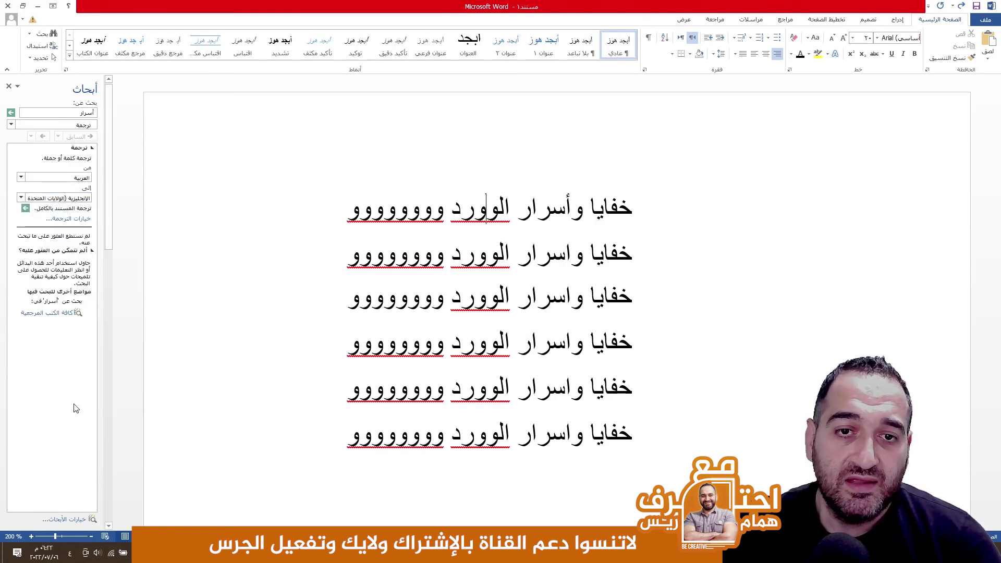